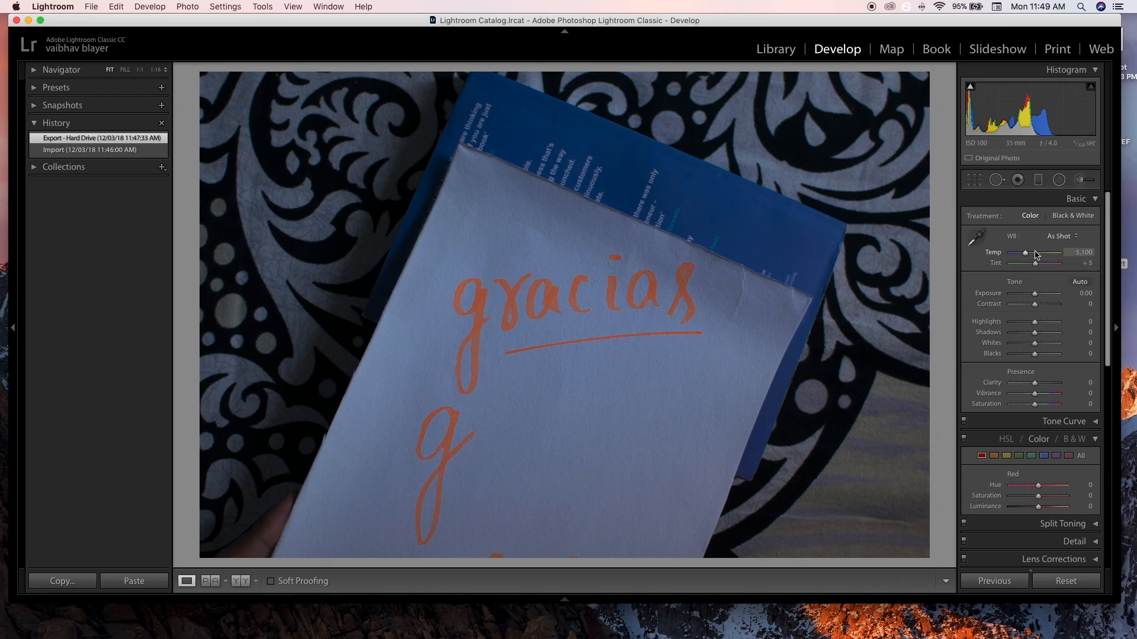
# - Set exposure +0.80, contrast +37, highlights -100, shadows +7, blacks +60, clarity +15, vibrance +48 and saturation +100 on the photo
pyautogui.moveTo(1034, 293); pyautogui.dragTo(1059, 304)
pyautogui.moveTo(1035, 322); pyautogui.dragTo(1011, 322)
pyautogui.moveTo(1035, 382)
pyautogui.mouseDown()
pyautogui.moveTo(1069, 397)
pyautogui.moveTo(1046, 385)
pyautogui.mouseUp()
pyautogui.moveTo(1035, 394)
pyautogui.mouseDown()
pyautogui.moveTo(1065, 403)
pyautogui.moveTo(1047, 398)
pyautogui.mouseUp()
pyautogui.moveTo(1046, 383)
pyautogui.mouseDown()
pyautogui.moveTo(1020, 395)
pyautogui.moveTo(1038, 395)
pyautogui.mouseUp()
pyautogui.moveTo(1035, 332); pyautogui.dragTo(1049, 355)
pyautogui.moveTo(1059, 304); pyautogui.dragTo(1043, 304)
# - Crop the photo tightly around the word "gracias" and its underline
pyautogui.press('r')
pyautogui.moveTo(764, 568); pyautogui.dragTo(837, 490)
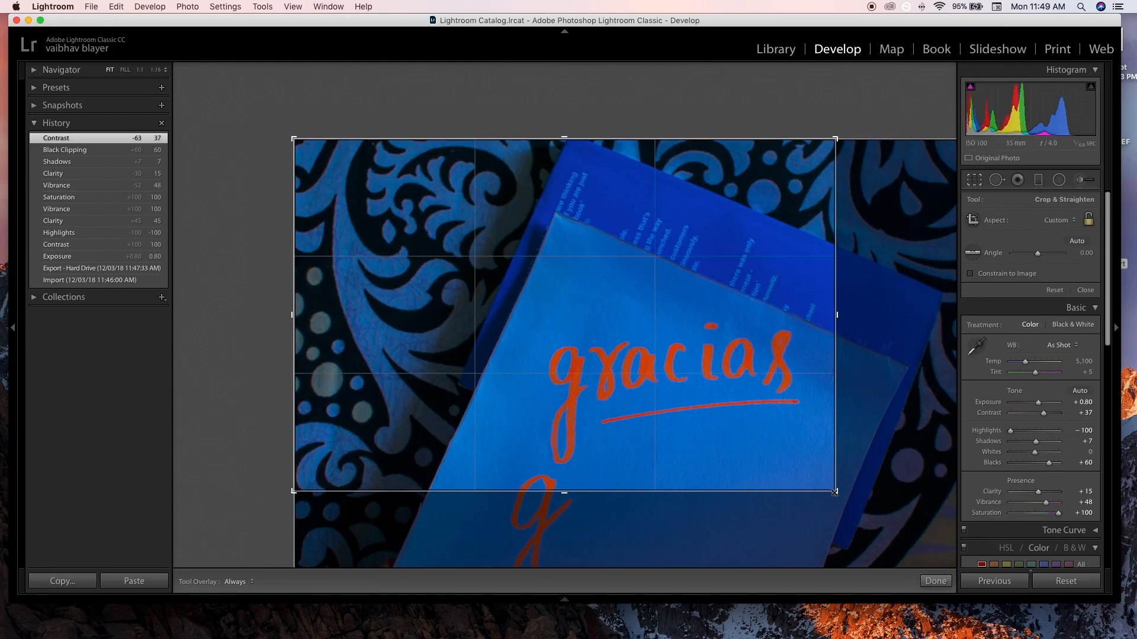
pyautogui.moveTo(411, 196); pyautogui.dragTo(382, 218)
pyautogui.moveTo(564, 414); pyautogui.dragTo(566, 404)
pyautogui.moveTo(717, 314); pyautogui.dragTo(705, 314)
pyautogui.press('Return')
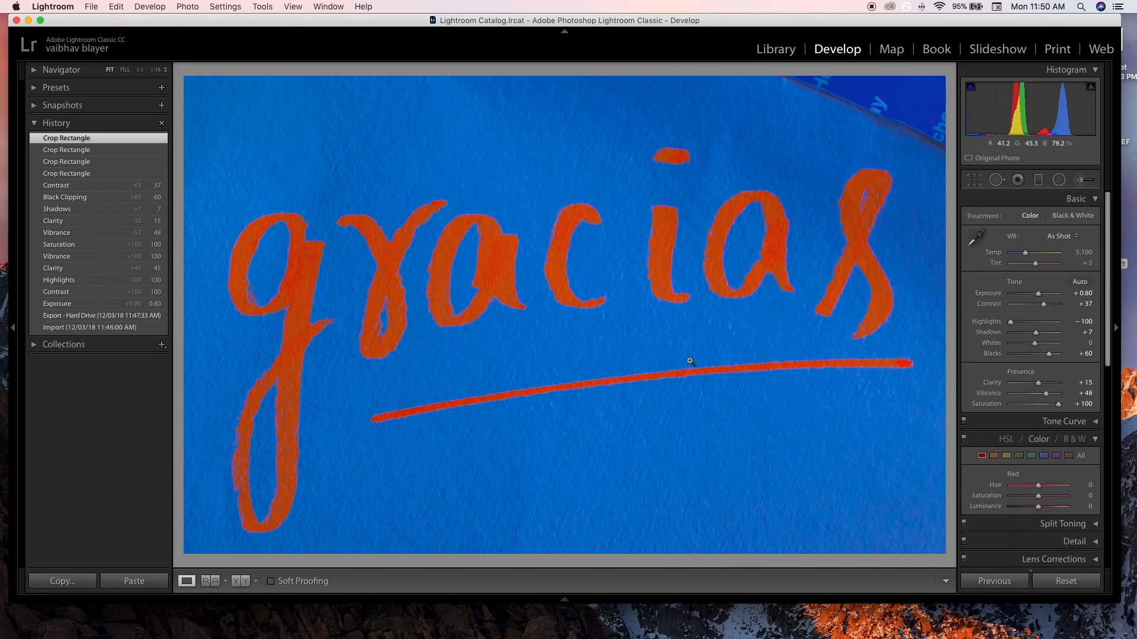
# - Reduce the exposure of the cropped photo
pyautogui.moveTo(1037, 293); pyautogui.dragTo(1035, 299)
pyautogui.click(1078, 294)
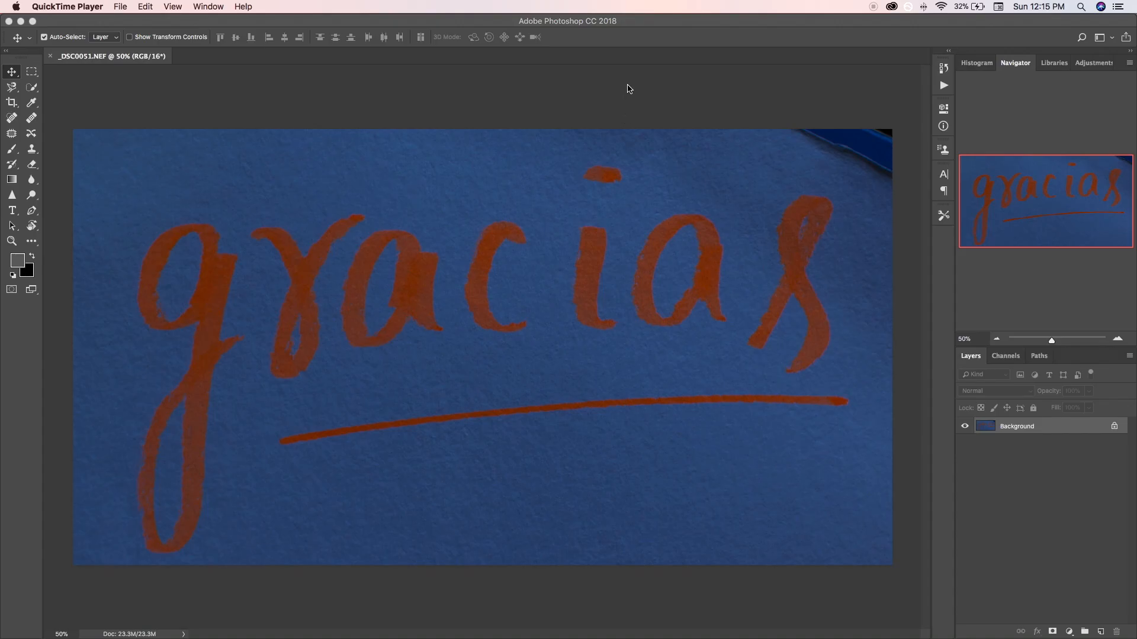
# - Switch to Photoshop, compare the image's individual colour channels and duplicate the Blue channel
pyautogui.click(654, 28)
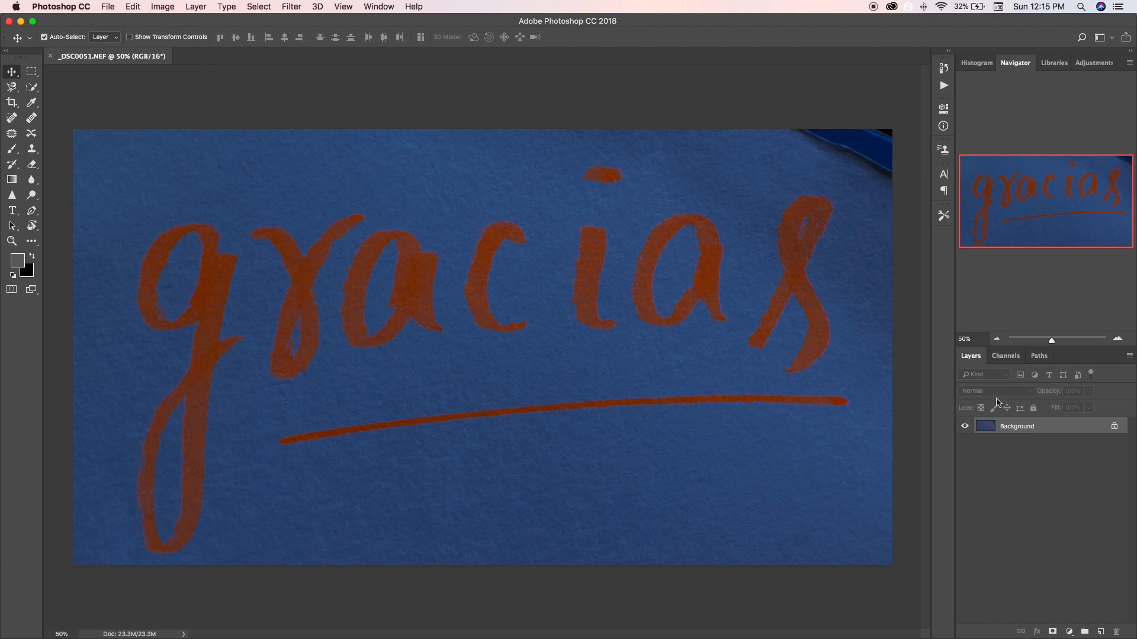
pyautogui.click(1005, 364)
pyautogui.click(1005, 363)
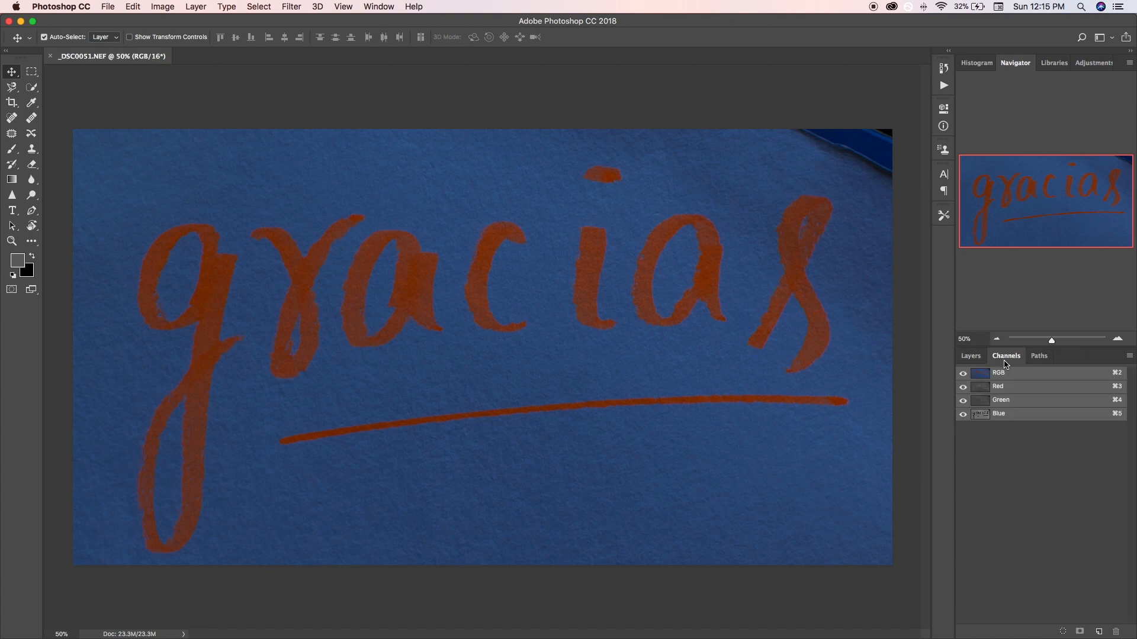
pyautogui.click(1045, 405)
pyautogui.click(1046, 418)
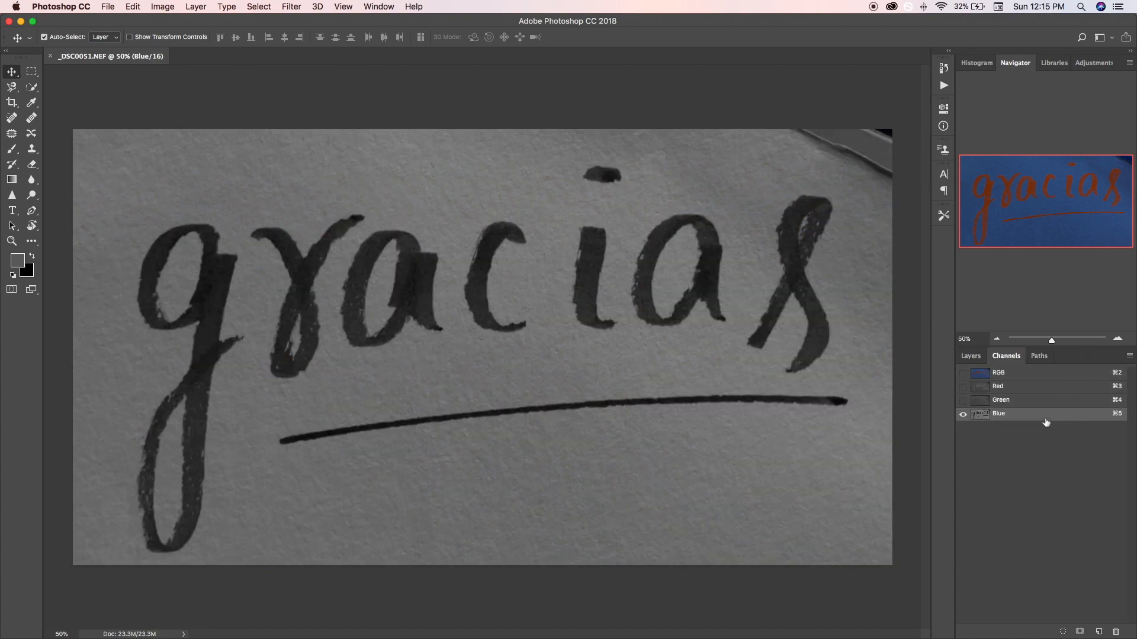
pyautogui.click(1049, 387)
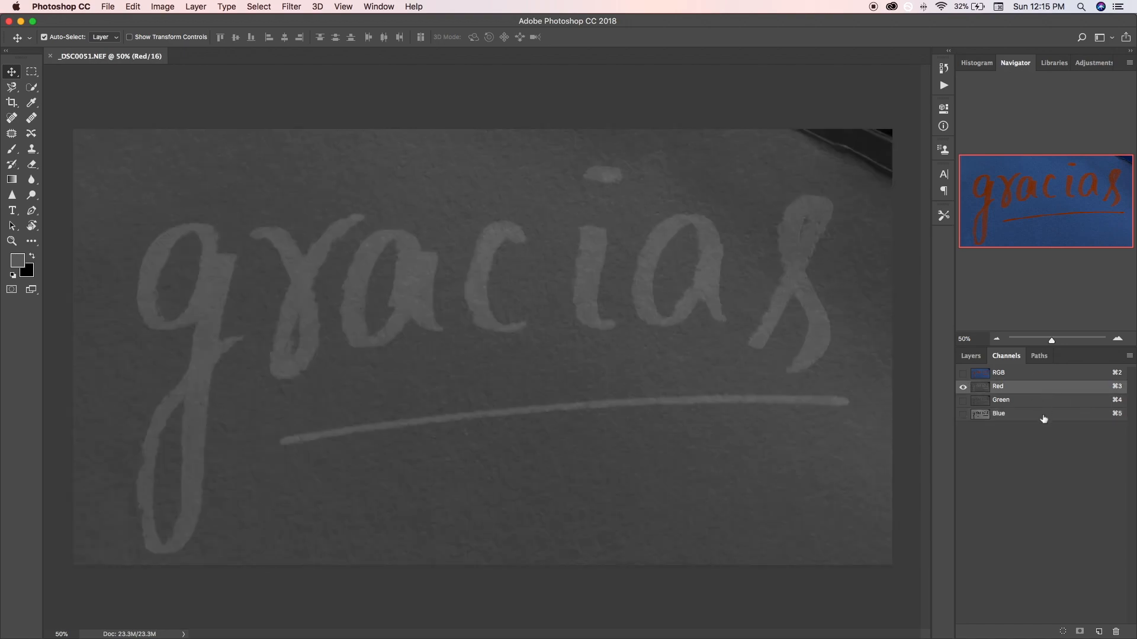
pyautogui.click(1043, 418)
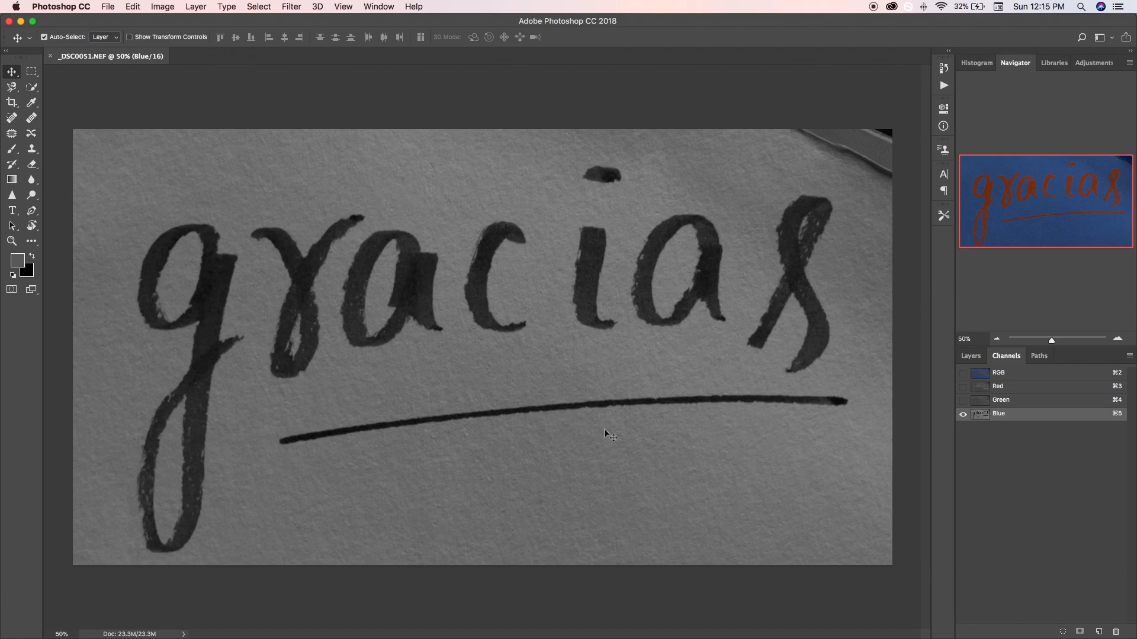
pyautogui.moveTo(1067, 422); pyautogui.dragTo(1098, 632)
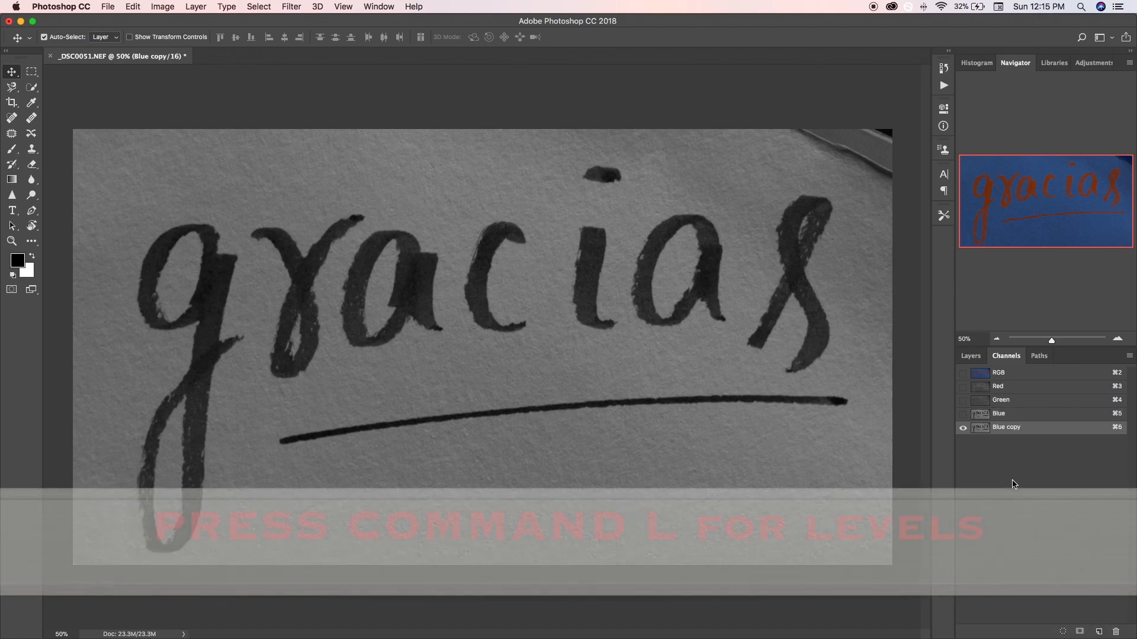
# - Open Levels for the Blue copy channel and sample a black point on the lettering and white points on the paper
pyautogui.press('super+l')
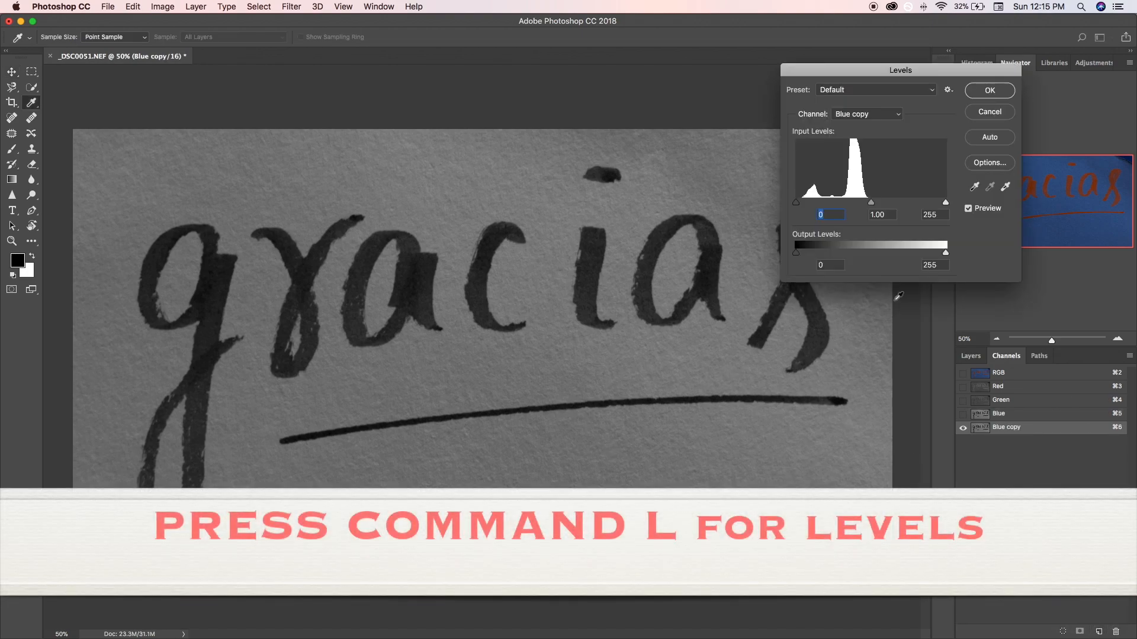
pyautogui.click(974, 189)
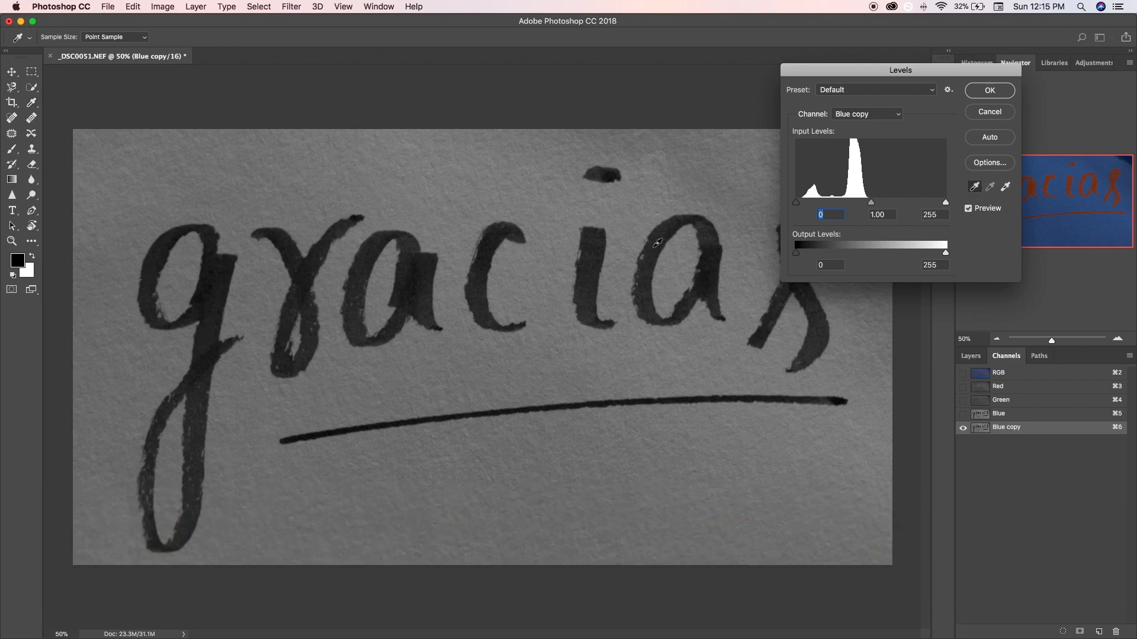
pyautogui.click(654, 249)
pyautogui.click(1006, 187)
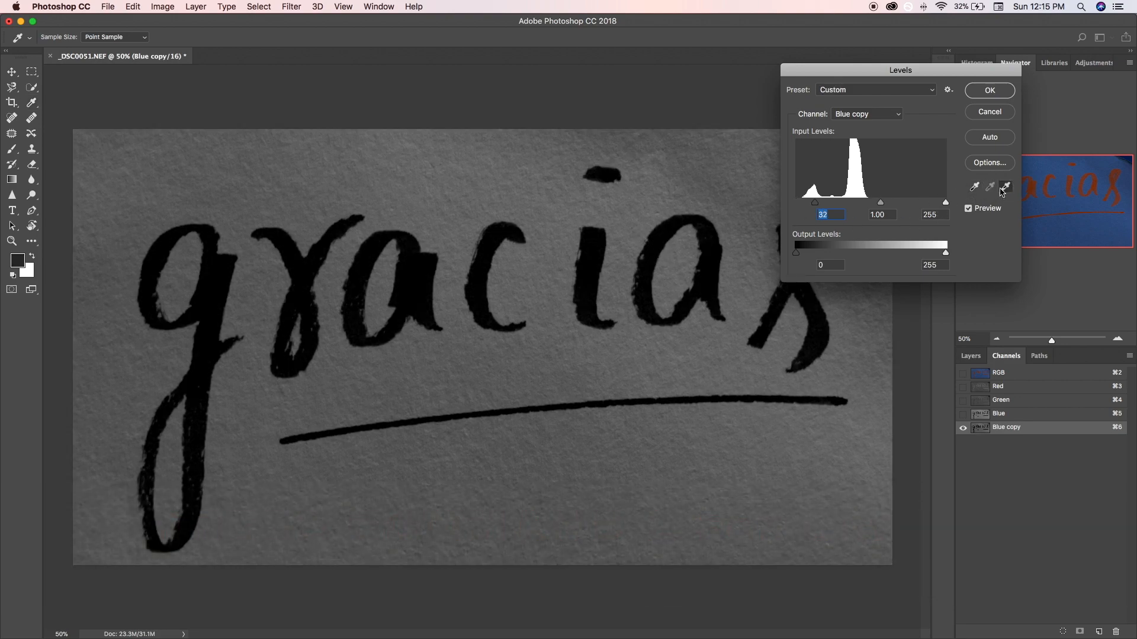
pyautogui.click(624, 227)
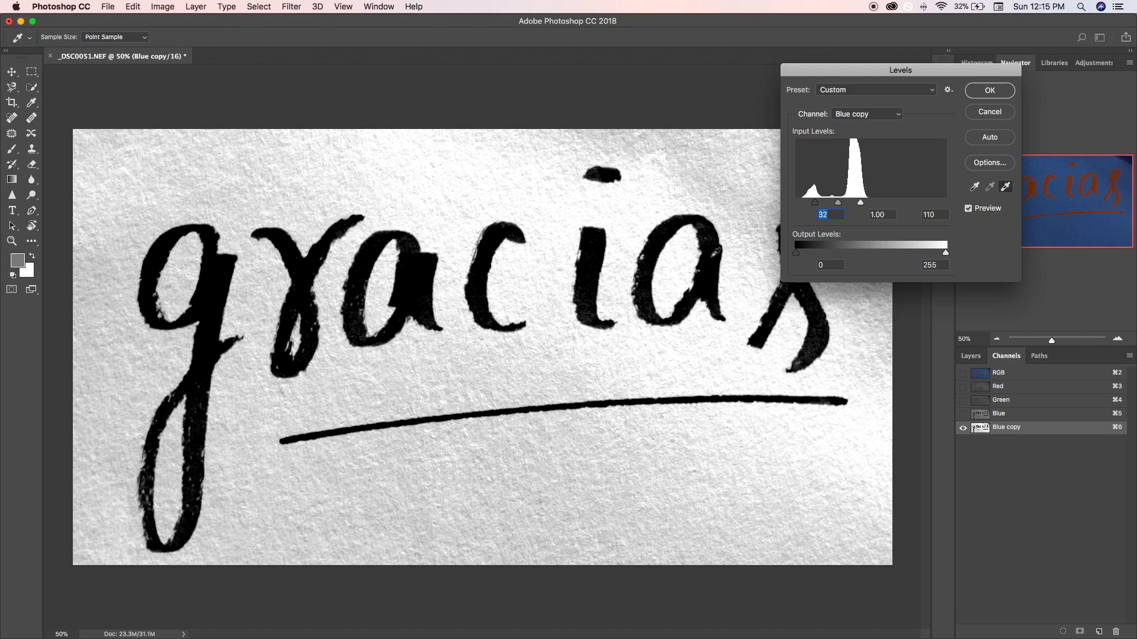
pyautogui.click(500, 370)
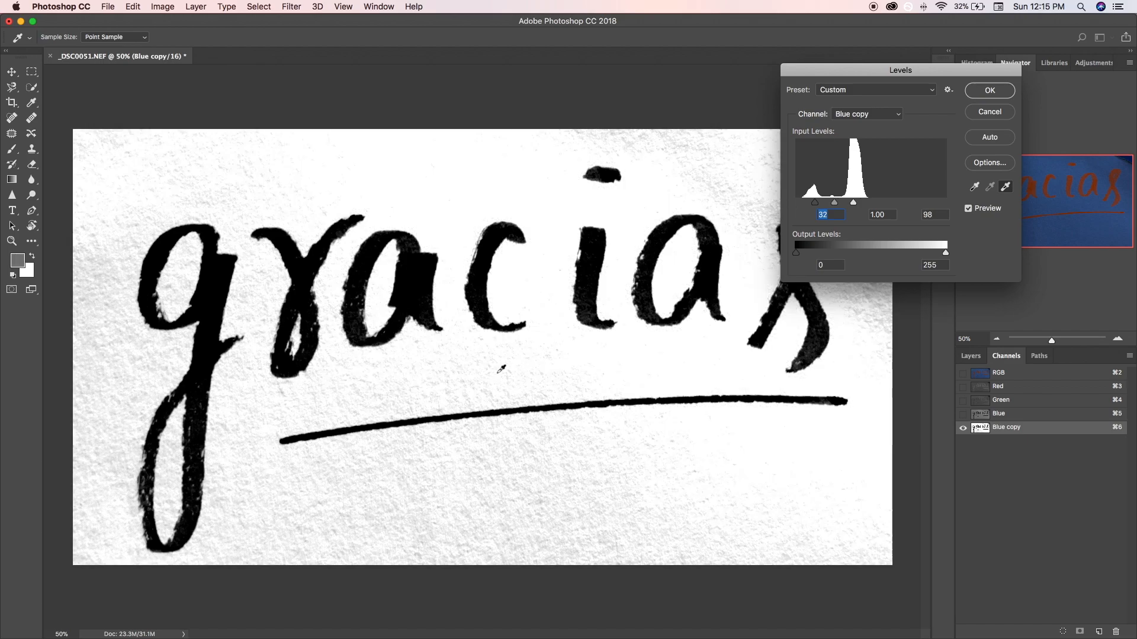
pyautogui.click(128, 400)
# - Resample the Levels black point along the letter edges until the strokes are solid black, and apply the adjustment
pyautogui.click(973, 187)
pyautogui.click(642, 296)
pyautogui.click(683, 218)
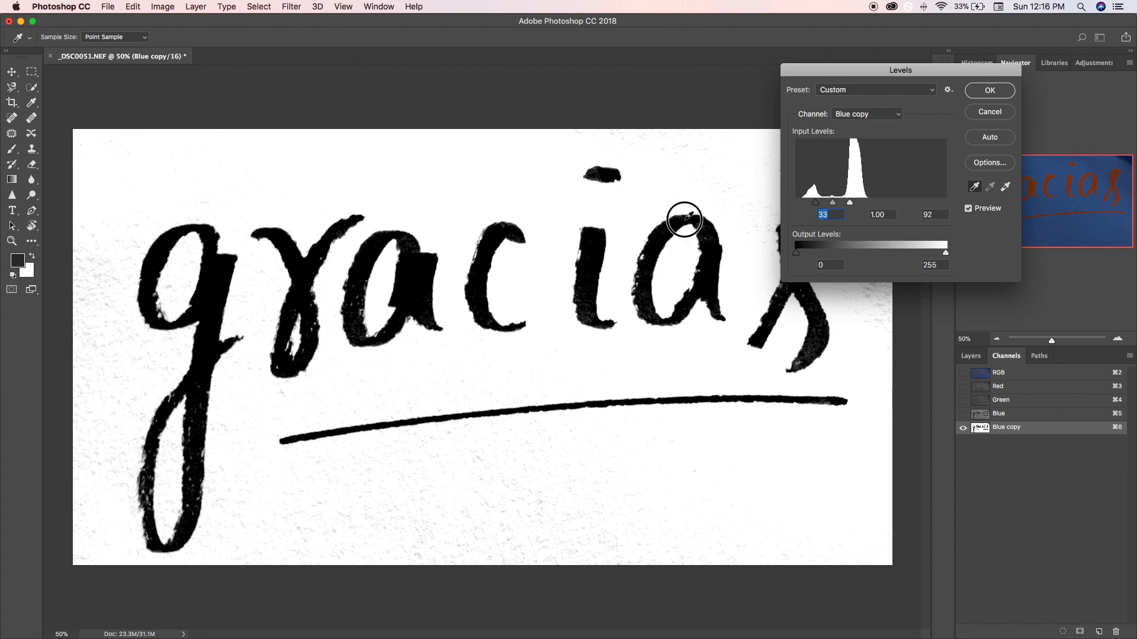
pyautogui.click(664, 228)
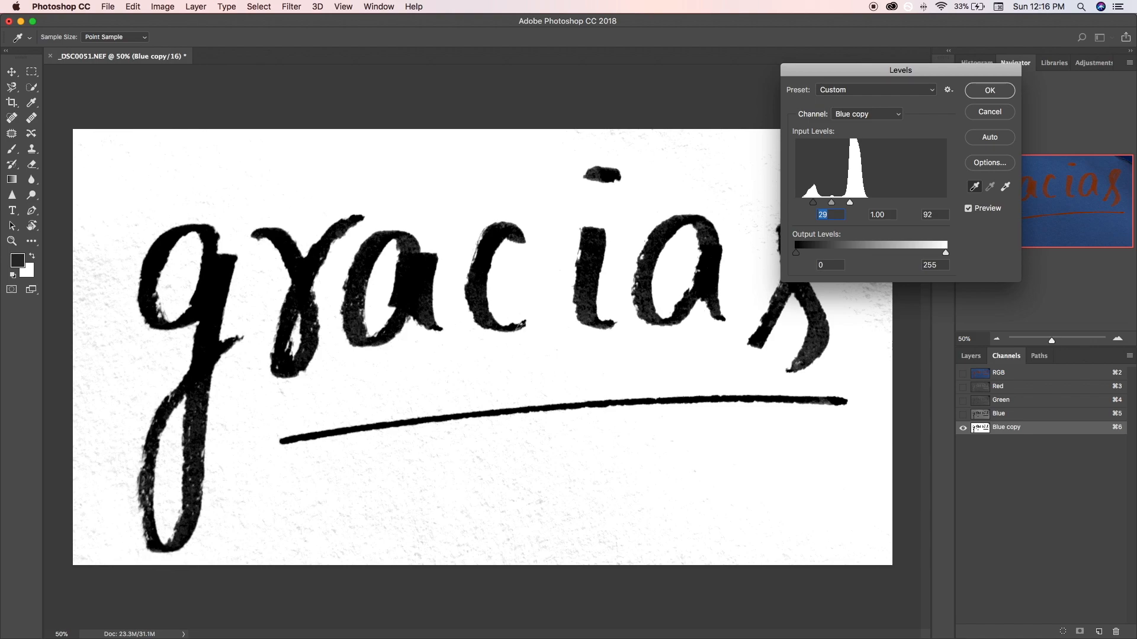
pyautogui.click(517, 332)
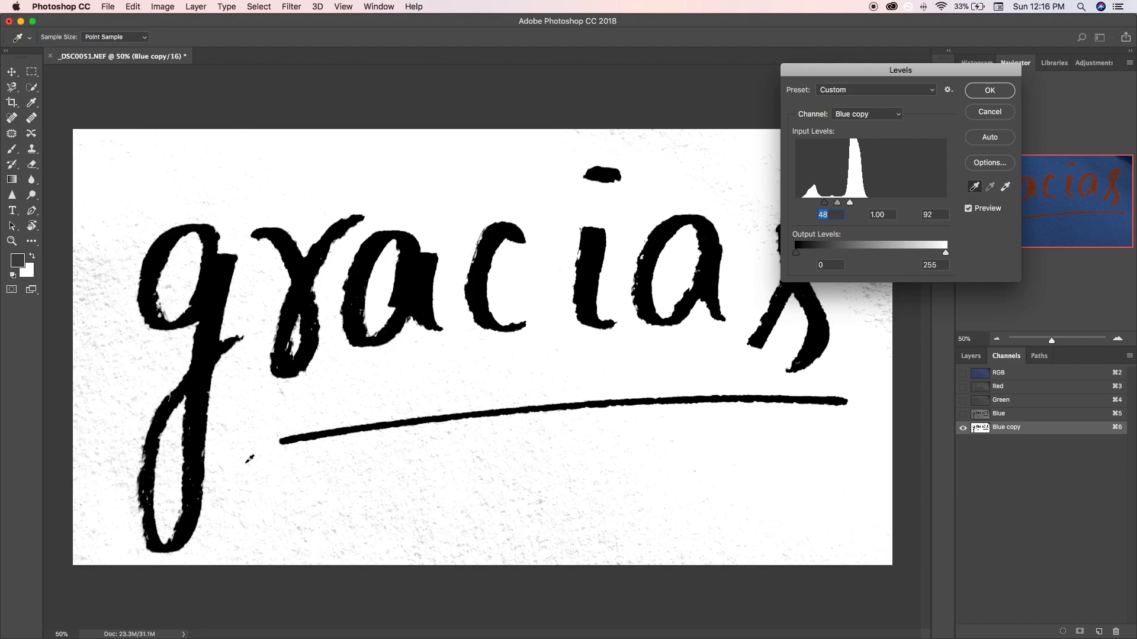
pyautogui.click(144, 457)
pyautogui.click(1003, 93)
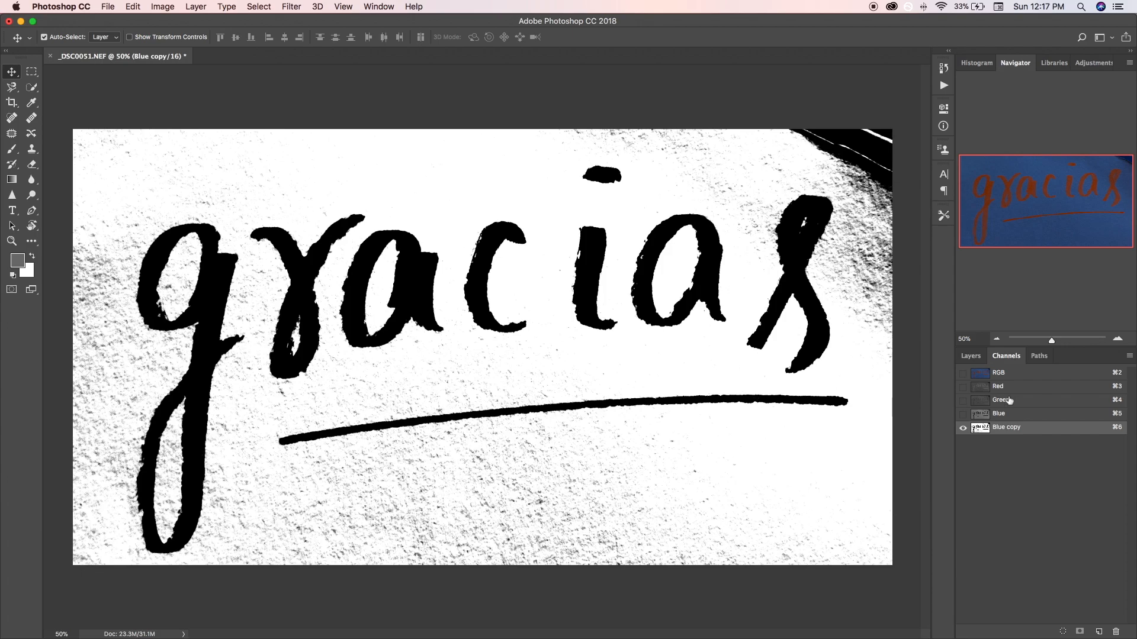
# - Load the Blue copy channel as a selection and mask the Background layer so that only the dark lettering is kept
pyautogui.keyDown('super'); pyautogui.click(977, 430); pyautogui.keyUp('super')
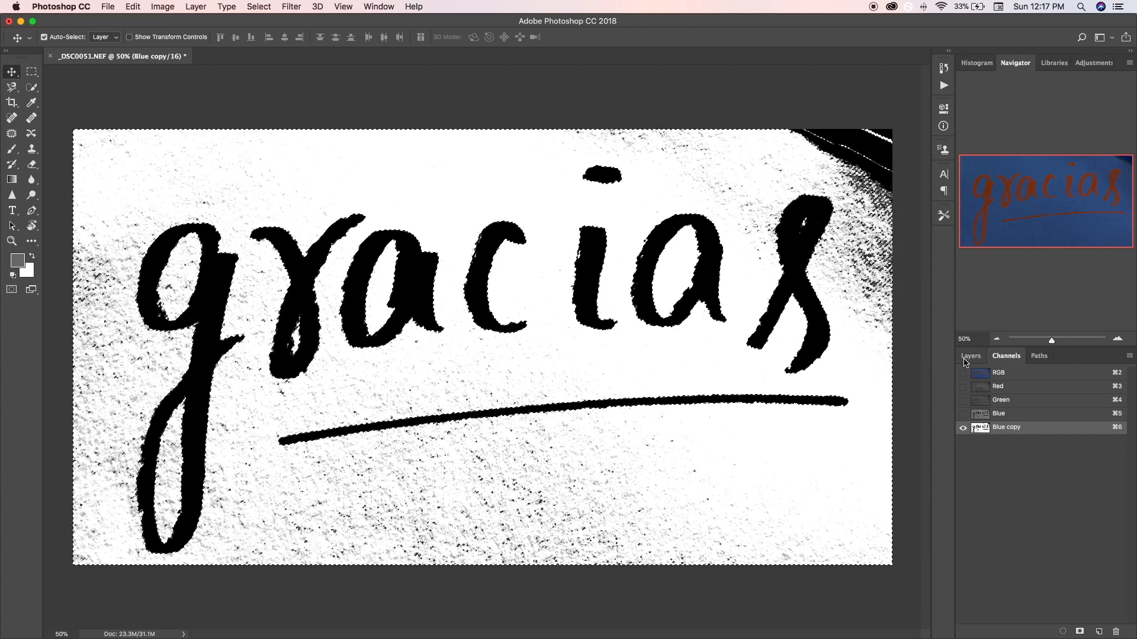
pyautogui.click(967, 359)
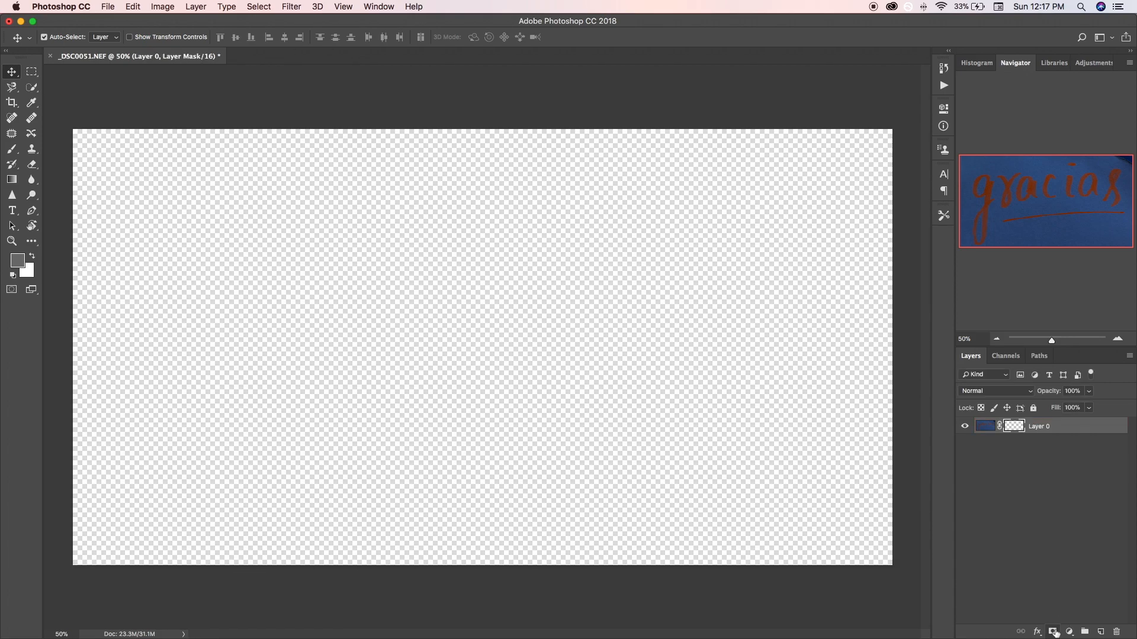
pyautogui.click(1052, 632)
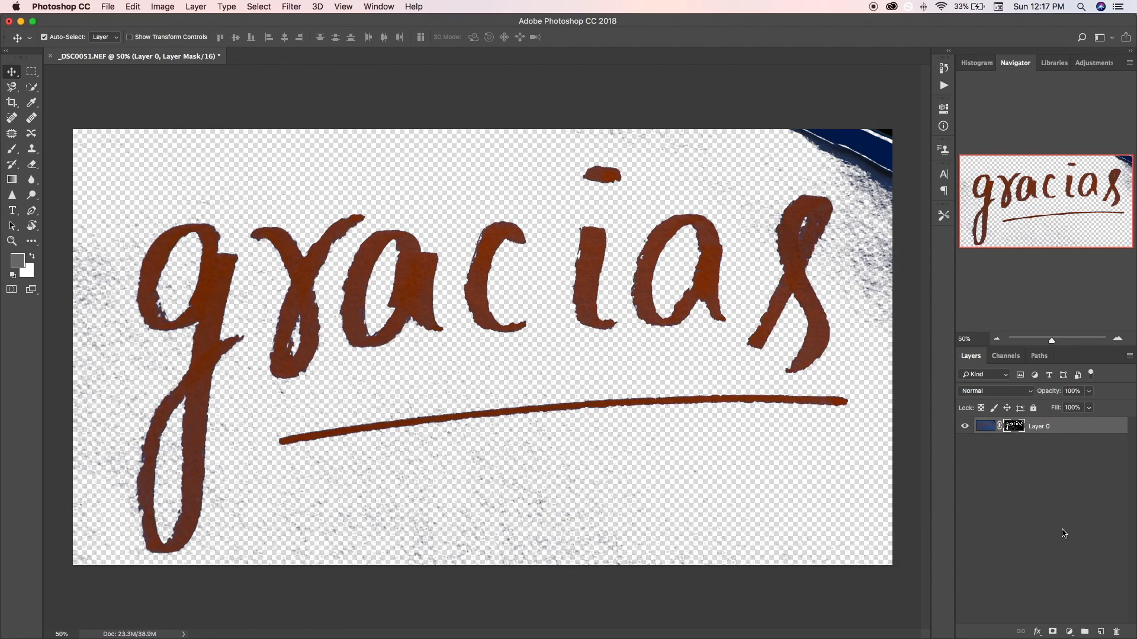
# - Add a Solid Color fill layer in orange cc6600 and place it beneath Layer 0
pyautogui.click(1068, 632)
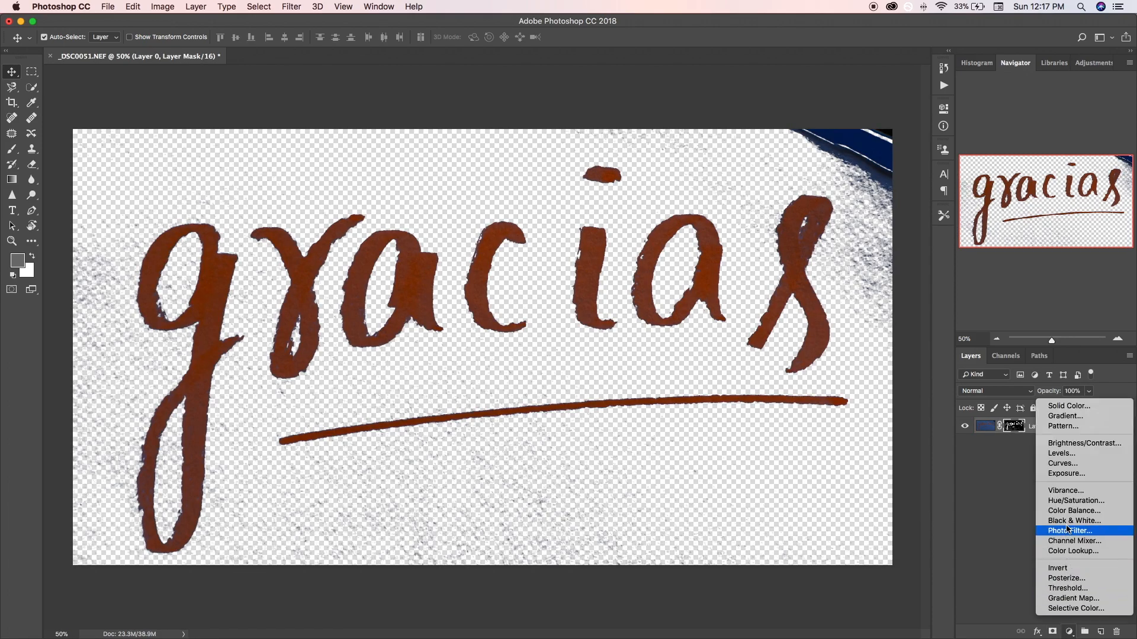
pyautogui.click(1069, 406)
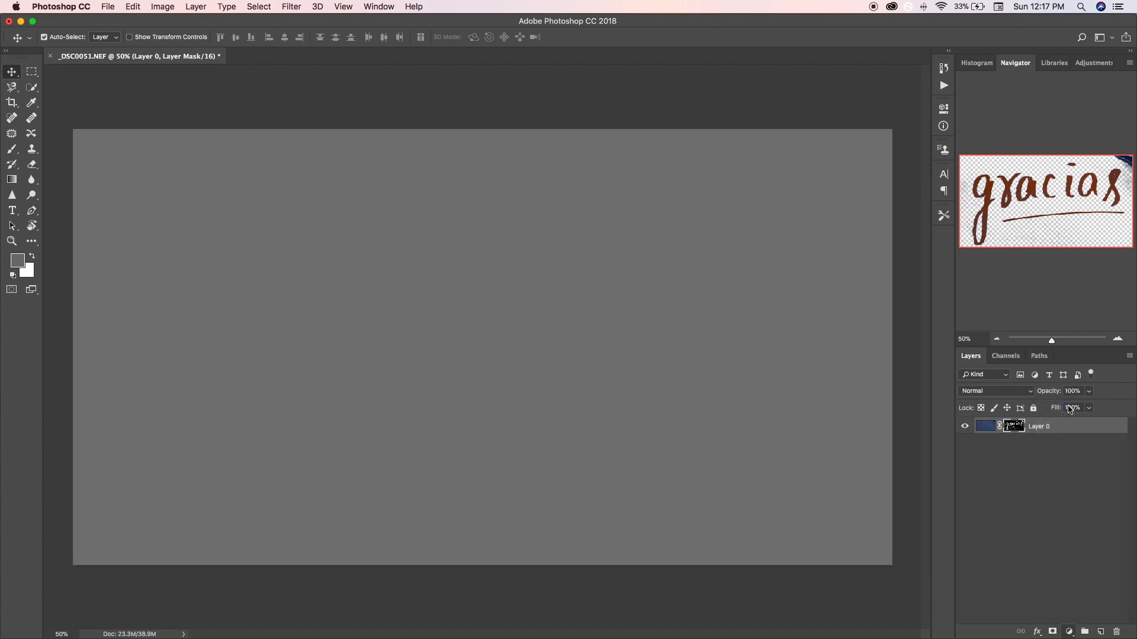
pyautogui.click(756, 309)
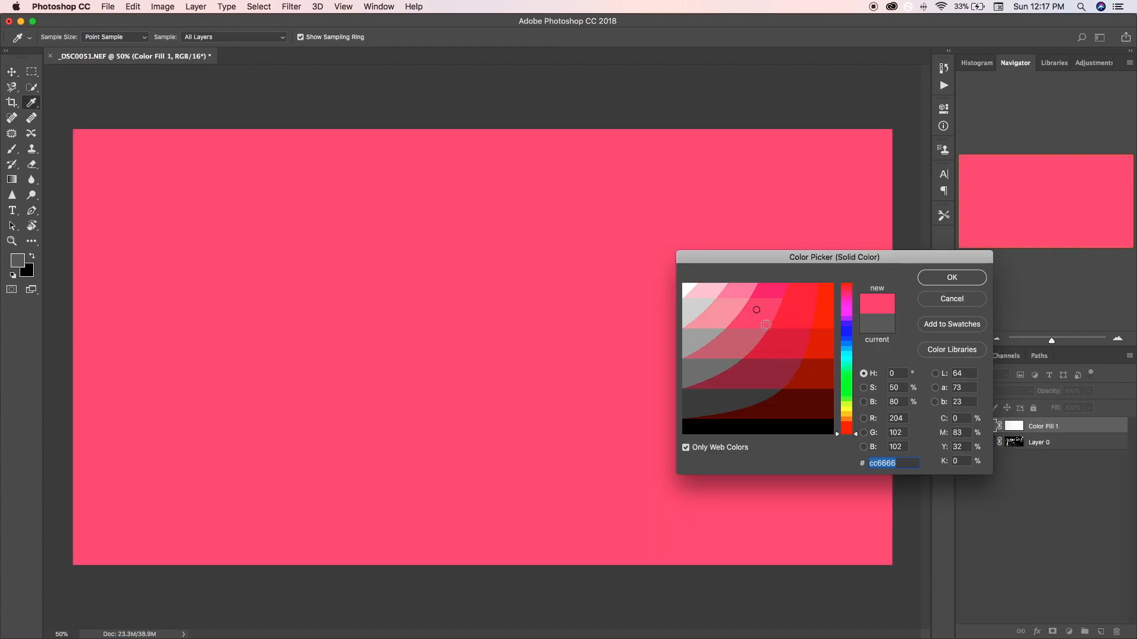
pyautogui.click(791, 315)
pyautogui.click(845, 419)
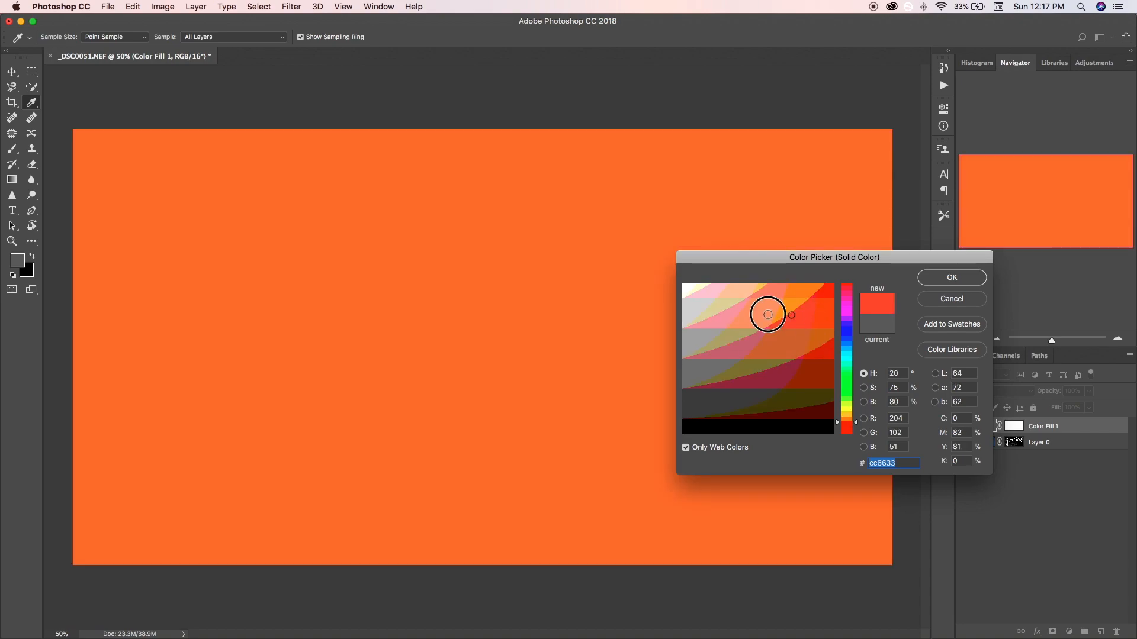
pyautogui.click(768, 314)
pyautogui.click(827, 294)
pyautogui.click(846, 419)
pyautogui.click(831, 325)
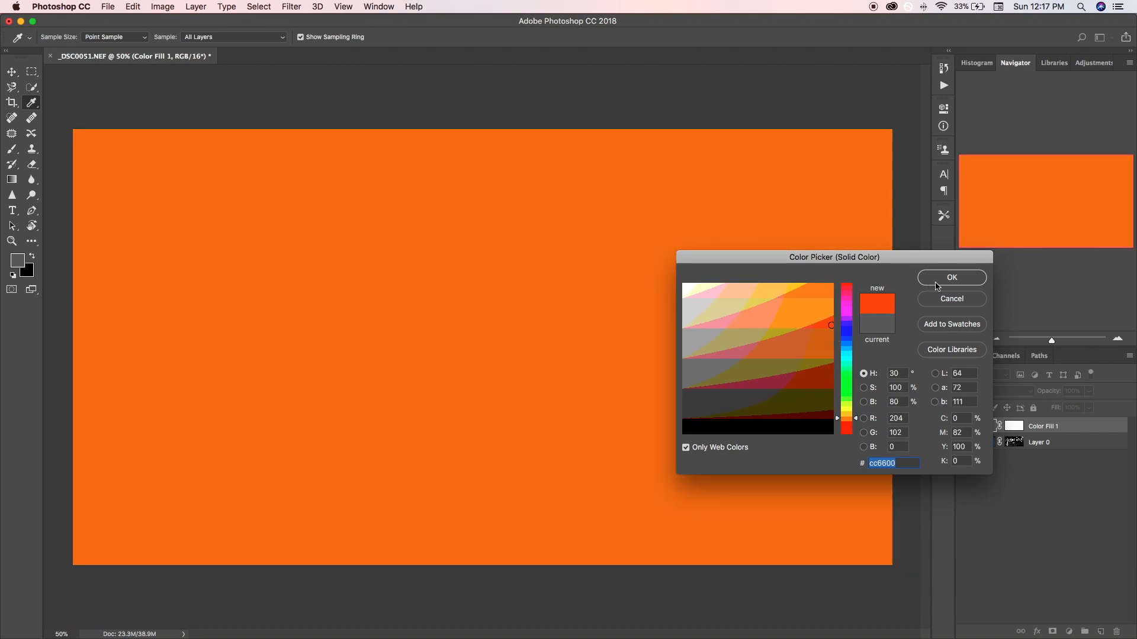
pyautogui.press('Return')
pyautogui.moveTo(1078, 436); pyautogui.dragTo(1060, 453)
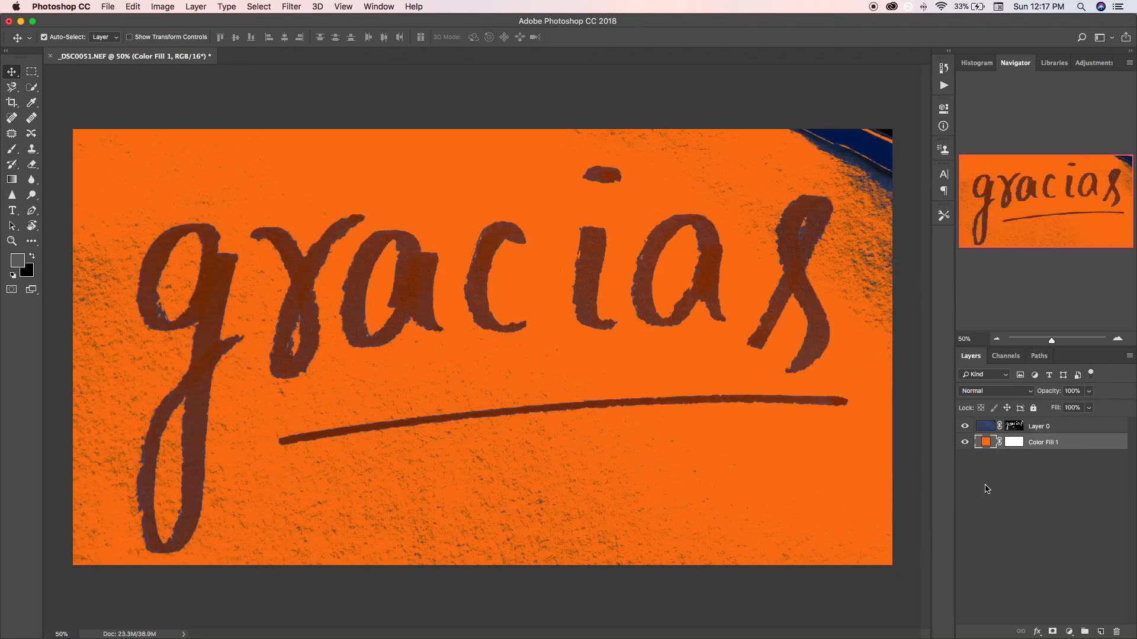
# - Hide the orange fill layer and display Layer 0's mask on the canvas, examining the paper grain around the underline
pyautogui.click(965, 444)
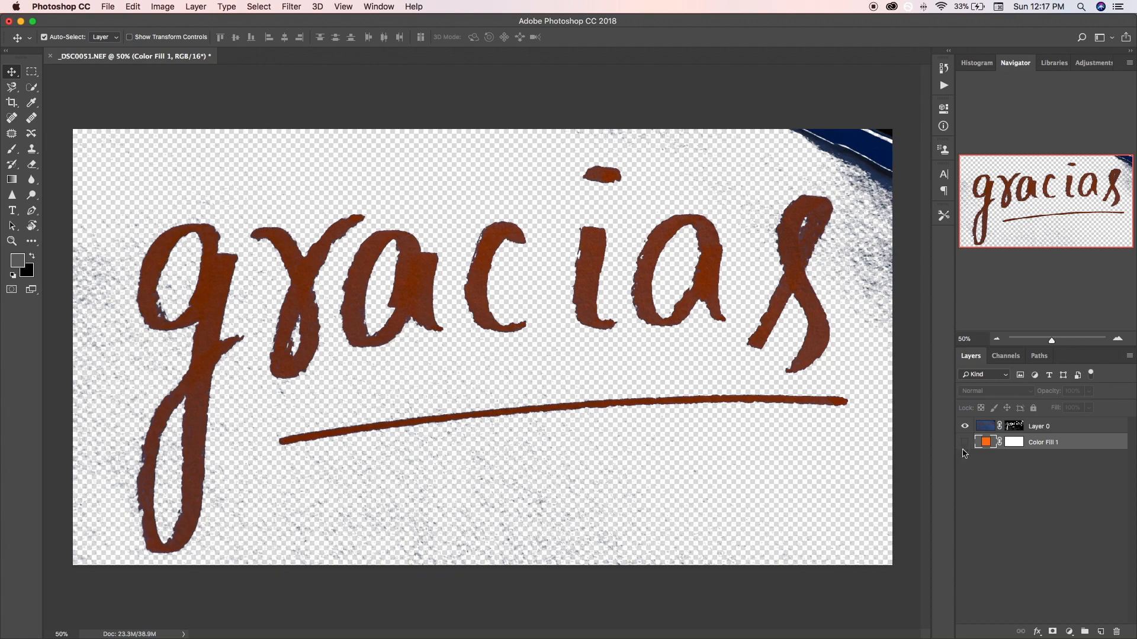
pyautogui.click(1013, 427)
pyautogui.keyDown('alt'); pyautogui.click(1013, 426); pyautogui.keyUp('alt')
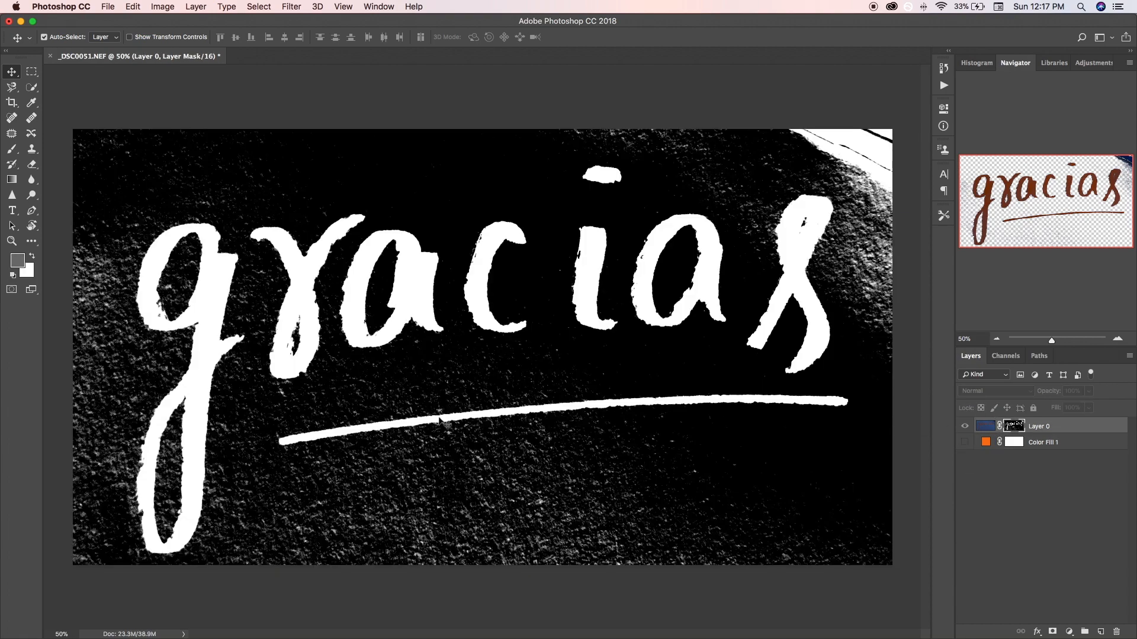
pyautogui.press('super+1')
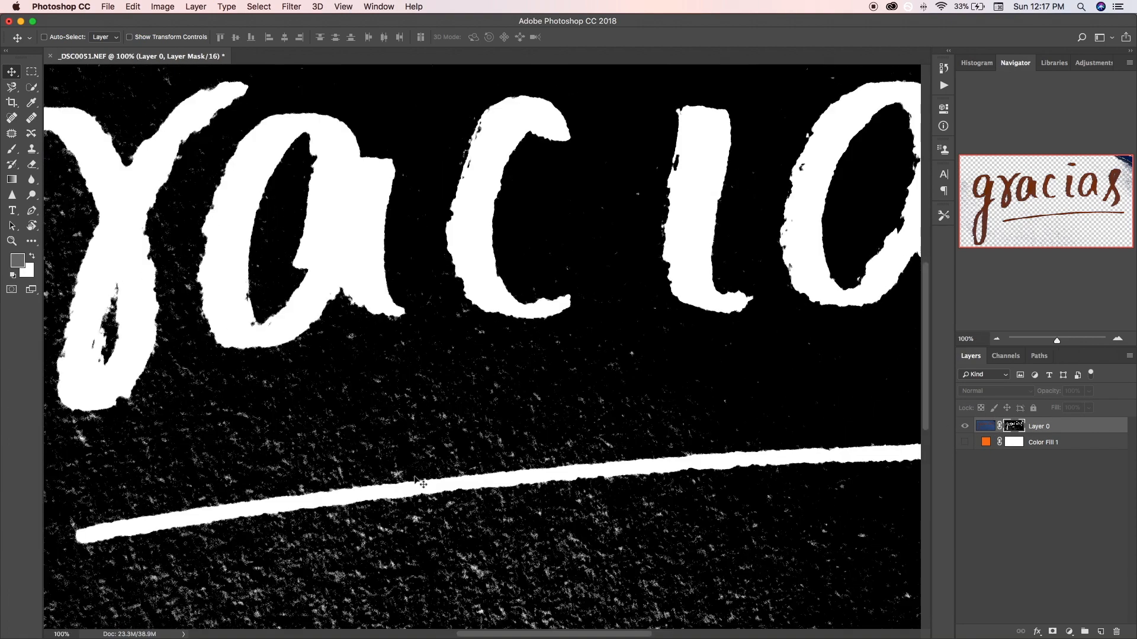
pyautogui.press('super+plus')
pyautogui.moveTo(421, 480); pyautogui.dragTo(680, 286)
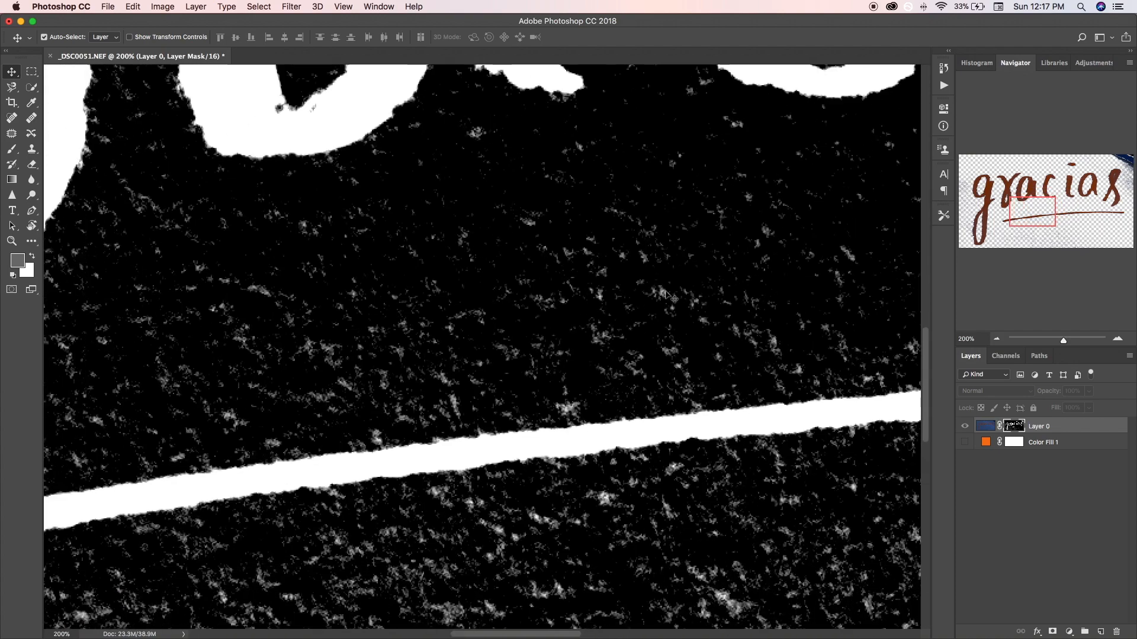
pyautogui.press('super+minus')
pyautogui.press('super+minus')
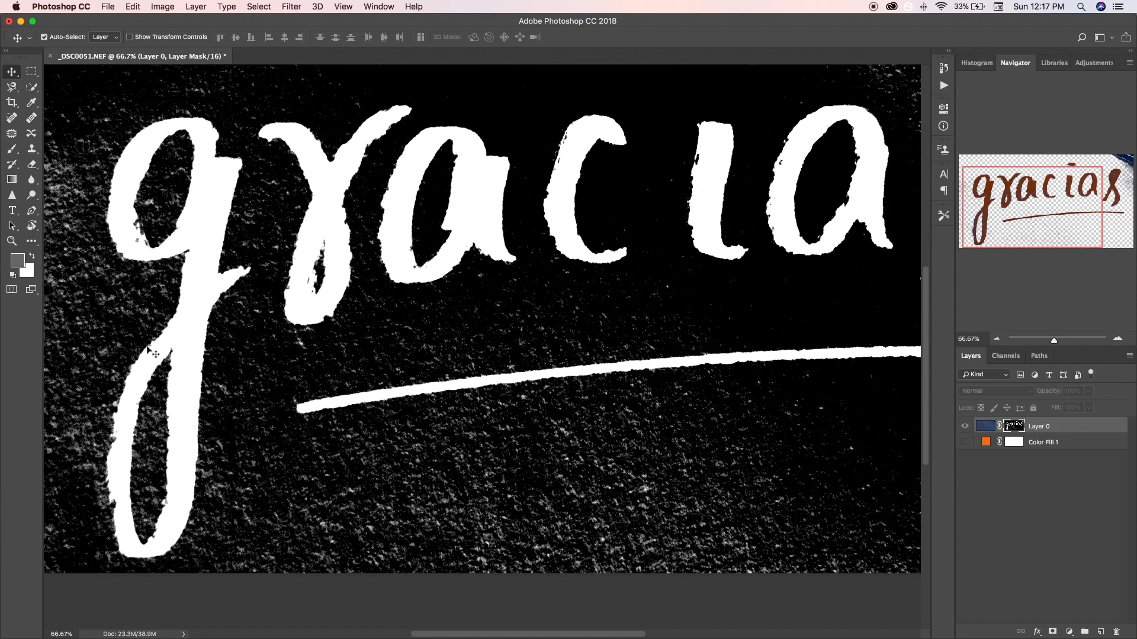
# - Paint over the paper grain below the underline's middle on the mask with a black 150 px brush in Overlay mode
pyautogui.press('b')
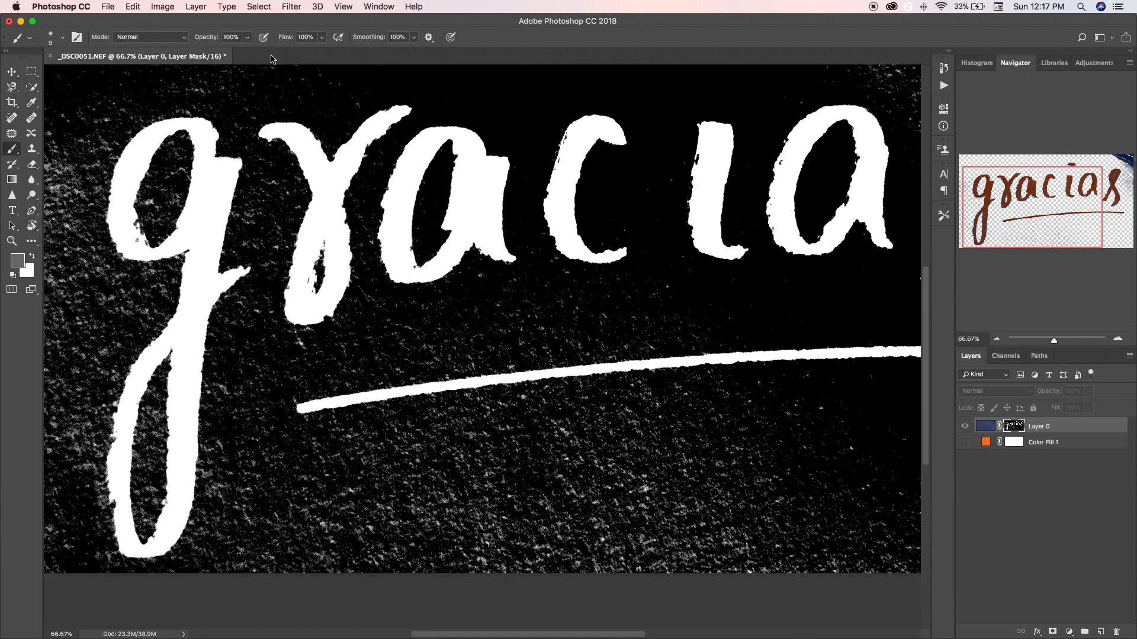
pyautogui.click(176, 41)
pyautogui.click(148, 185)
pyautogui.press(']')
pyautogui.press(']')
pyautogui.press(']')
pyautogui.press(']')
pyautogui.press(']')
pyautogui.press(']')
pyautogui.press(']')
pyautogui.press(']')
pyautogui.press(']')
pyautogui.press('d')
pyautogui.press('x')
pyautogui.press('x')
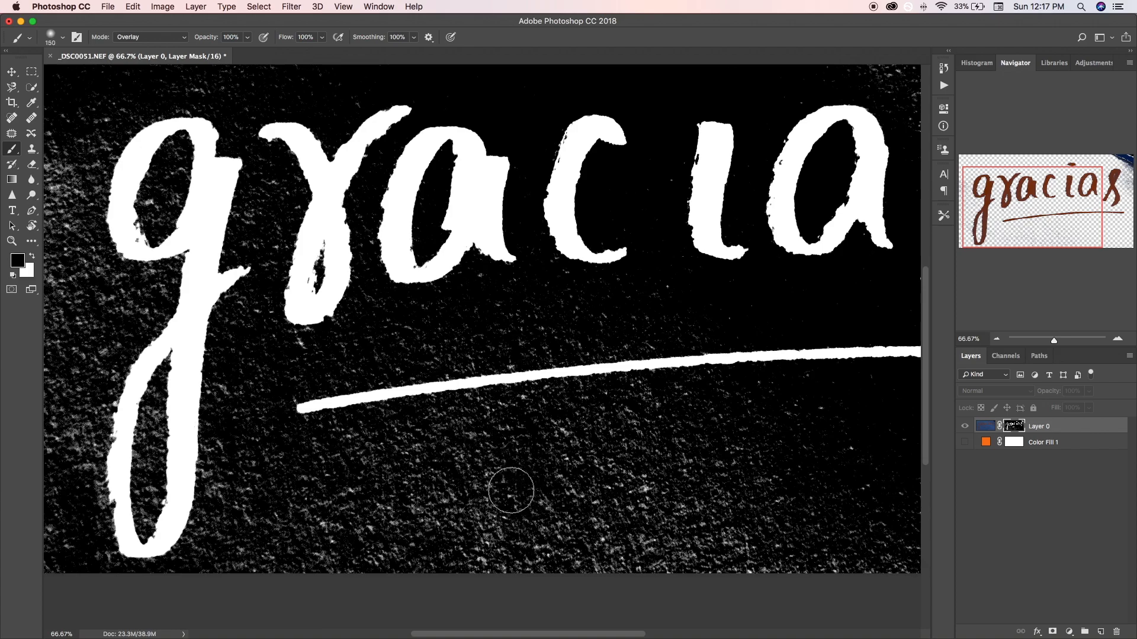
pyautogui.moveTo(456, 503)
pyautogui.mouseDown()
pyautogui.moveTo(537, 482)
pyautogui.moveTo(592, 502)
pyautogui.moveTo(495, 512)
pyautogui.moveTo(479, 525)
pyautogui.moveTo(588, 519)
pyautogui.moveTo(680, 474)
pyautogui.mouseUp()
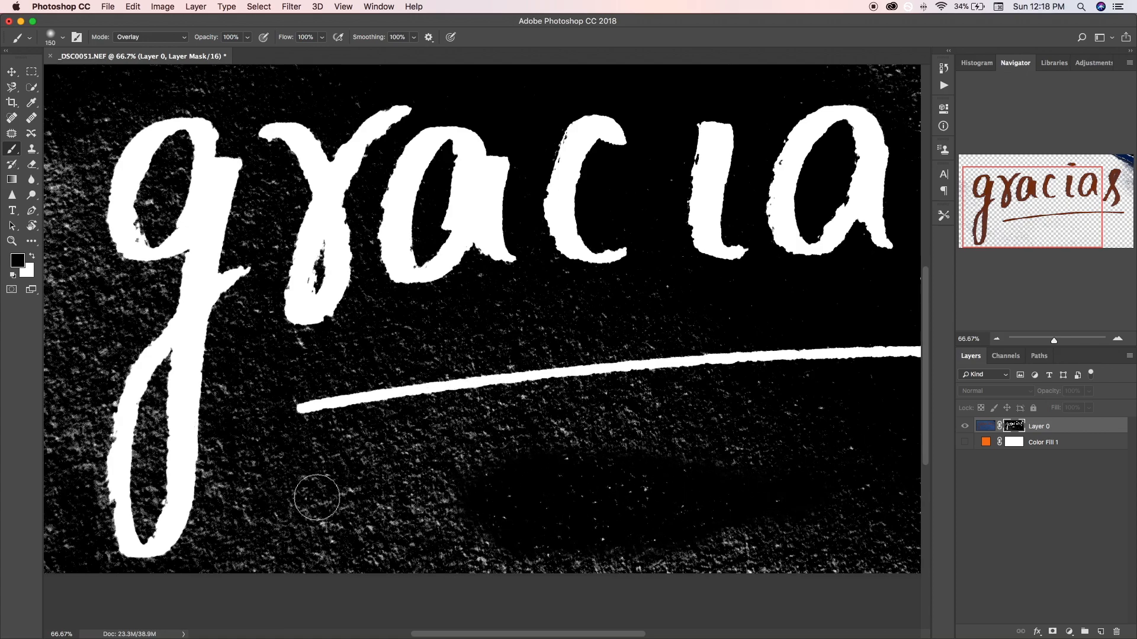
# - Darken the mask's grain around the g's descender, between the letters and near the underline with the Overlay brush
pyautogui.moveTo(271, 503); pyautogui.dragTo(336, 476)
pyautogui.moveTo(207, 406)
pyautogui.mouseDown()
pyautogui.moveTo(160, 466)
pyautogui.moveTo(158, 494)
pyautogui.moveTo(177, 451)
pyautogui.moveTo(186, 499)
pyautogui.moveTo(202, 513)
pyautogui.moveTo(225, 481)
pyautogui.moveTo(203, 533)
pyautogui.moveTo(263, 421)
pyautogui.moveTo(260, 405)
pyautogui.moveTo(236, 479)
pyautogui.moveTo(255, 389)
pyautogui.mouseUp()
pyautogui.moveTo(337, 436); pyautogui.dragTo(375, 475)
pyautogui.moveTo(209, 457)
pyautogui.mouseDown()
pyautogui.moveTo(264, 323)
pyautogui.moveTo(241, 553)
pyautogui.moveTo(344, 419)
pyautogui.moveTo(321, 325)
pyautogui.moveTo(286, 440)
pyautogui.moveTo(236, 495)
pyautogui.mouseUp()
pyautogui.moveTo(803, 214); pyautogui.dragTo(474, 460)
pyautogui.moveTo(680, 615); pyautogui.dragTo(389, 385)
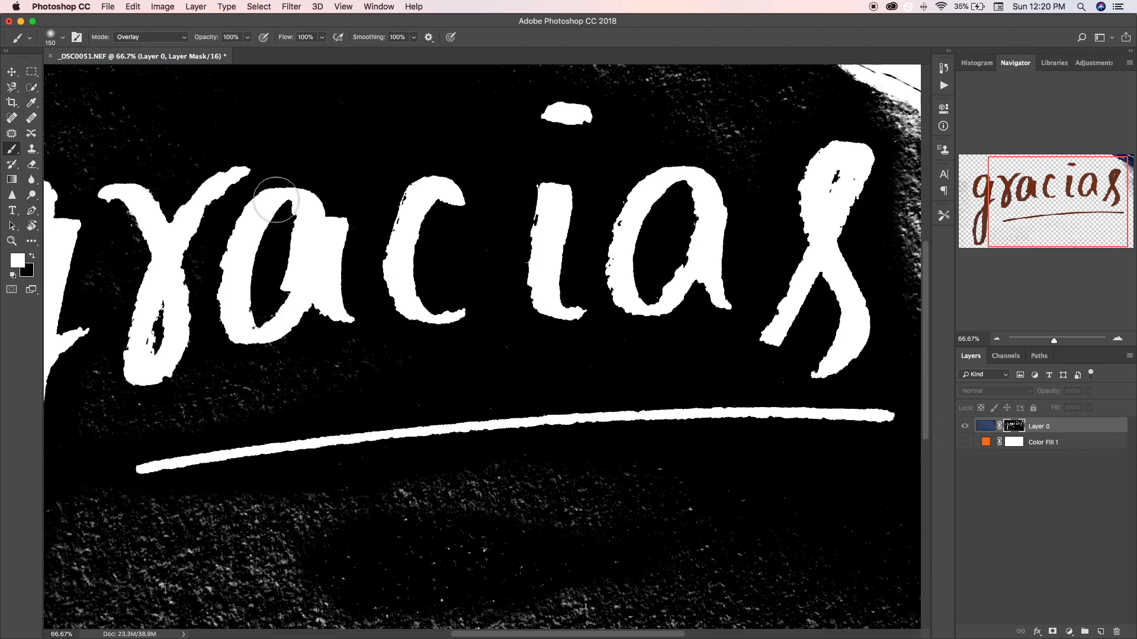
# - Paint out the background remnants beside the g on the mask with a black 100 px brush in Normal mode
pyautogui.press('super+minus')
pyautogui.press('super+minus')
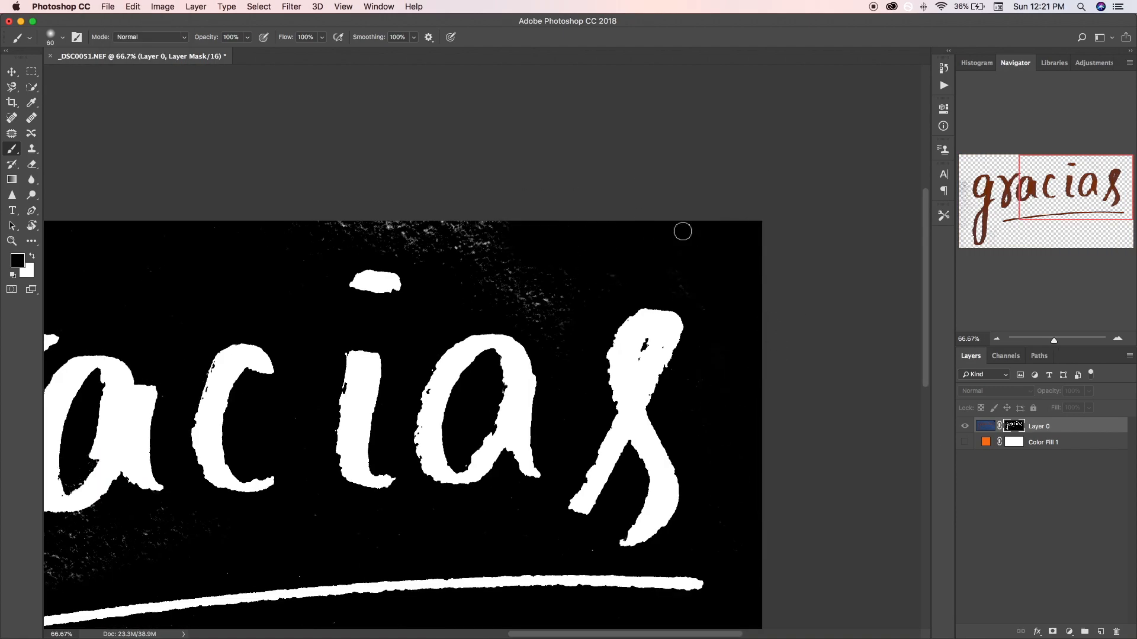
pyautogui.scroll(-5, 857, 490)
pyautogui.hscroll(-10, 706, 484)
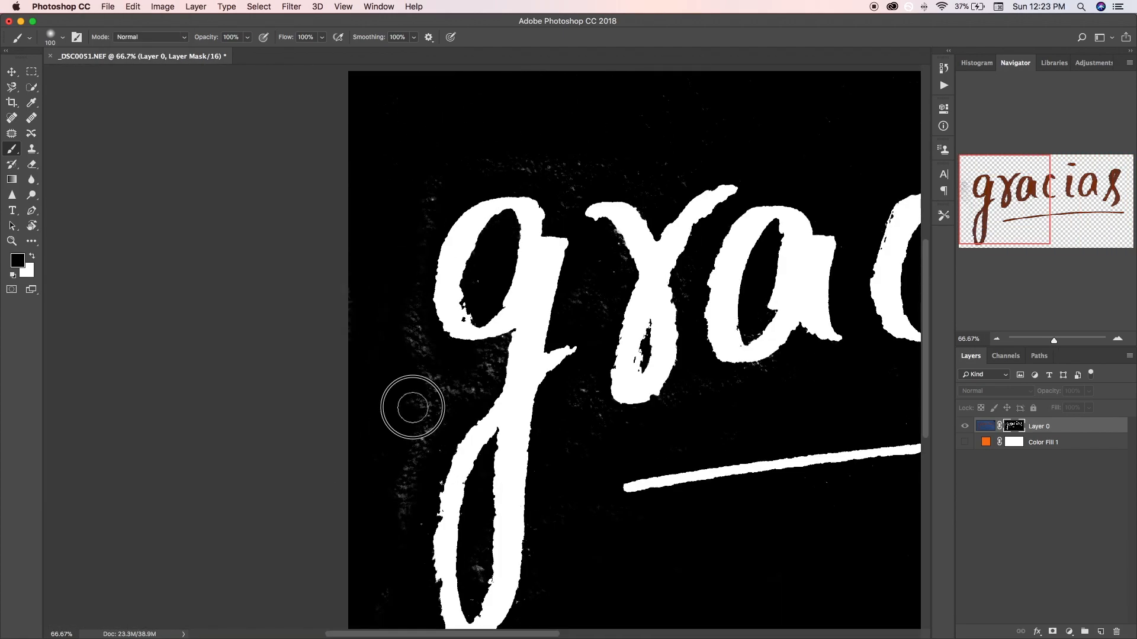
pyautogui.moveTo(400, 272); pyautogui.dragTo(426, 366)
# - Reduce the brush to 20 px and paint out the leftover specks around the tops of the g and r
pyautogui.press('[')
pyautogui.press('[')
pyautogui.press('[')
pyautogui.press('[')
pyautogui.hscroll(5, 329, 424)
pyautogui.hscroll(3, 749, 431)
pyautogui.hscroll(-7, 450, 419)
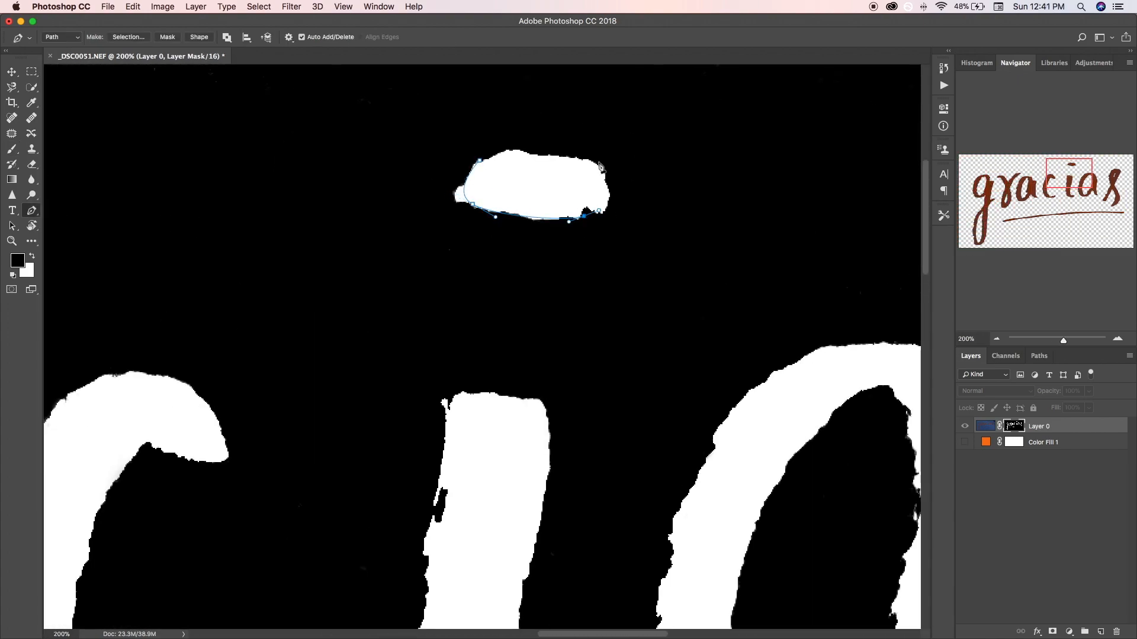
pyautogui.click(479, 160)
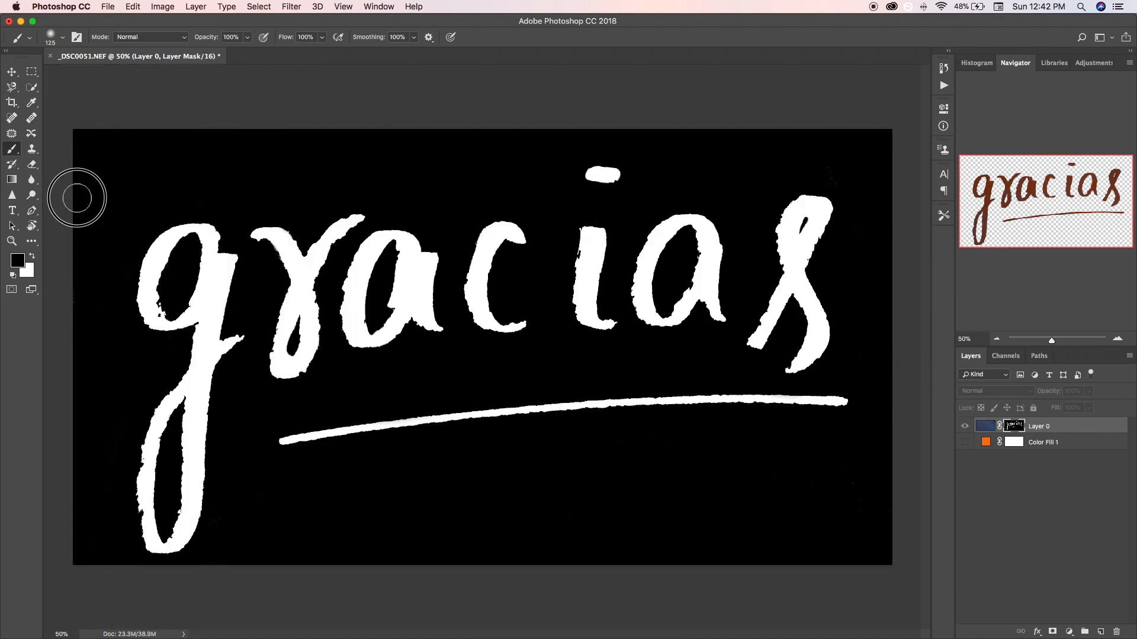
# - Reduce the brush to 80 px for the mask touch-up and return from the mask display to the masked lettering
pyautogui.press('[')
pyautogui.press('[')
pyautogui.press('[')
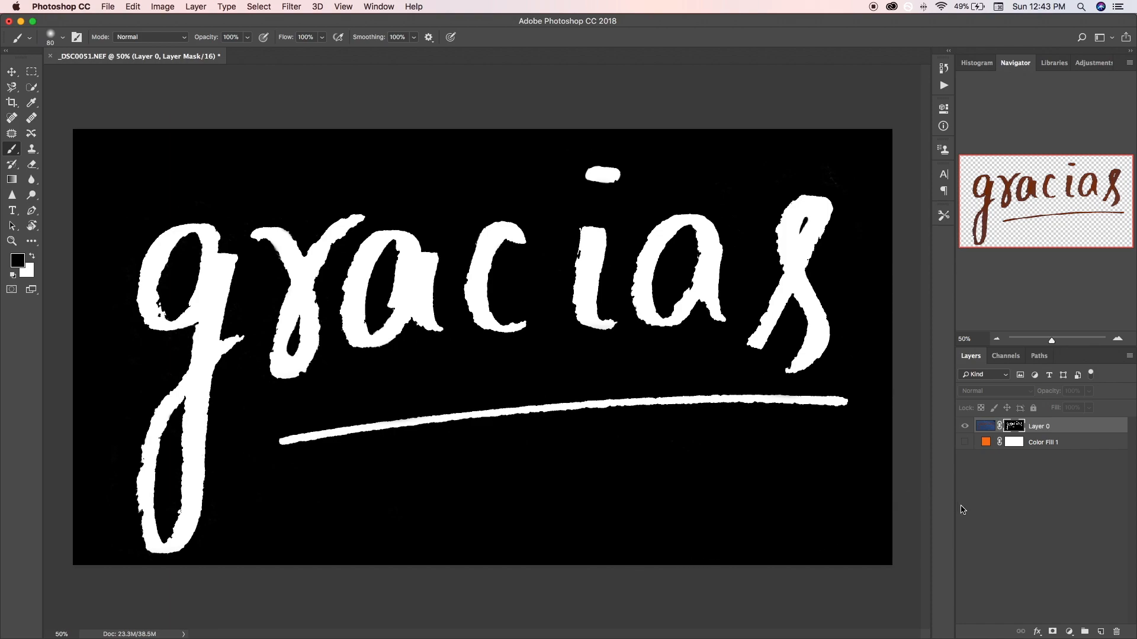
pyautogui.keyDown('alt'); pyautogui.click(1012, 427); pyautogui.keyUp('alt')
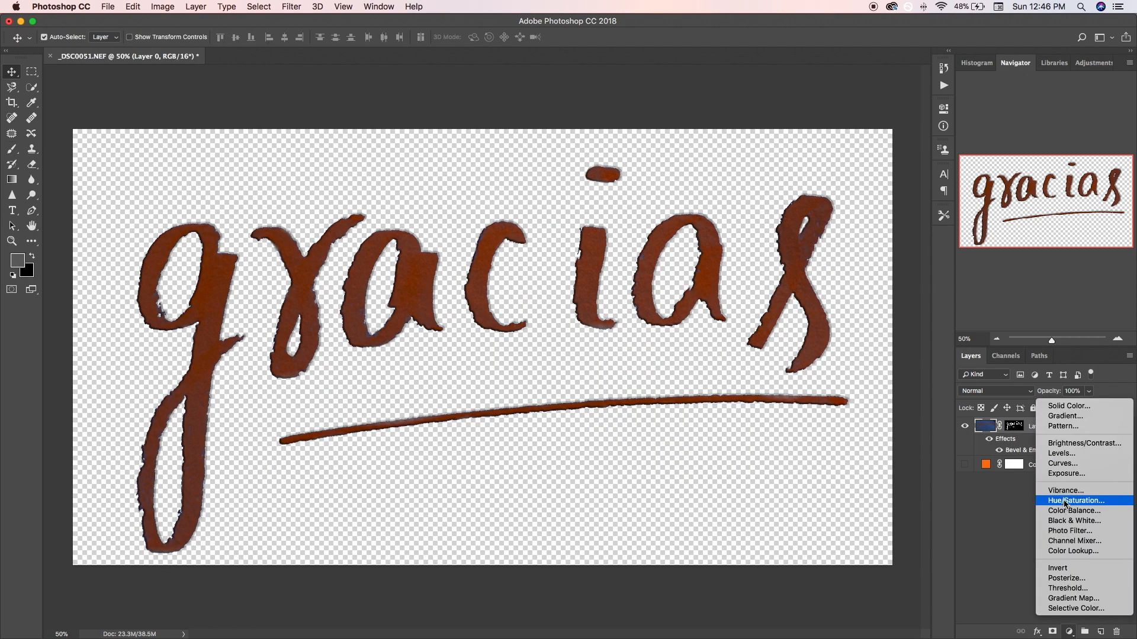
# - Add a Hue/Saturation adjustment clipped to Layer 0 and set its lightness to +100 so the lettering turns white
pyautogui.click(1071, 505)
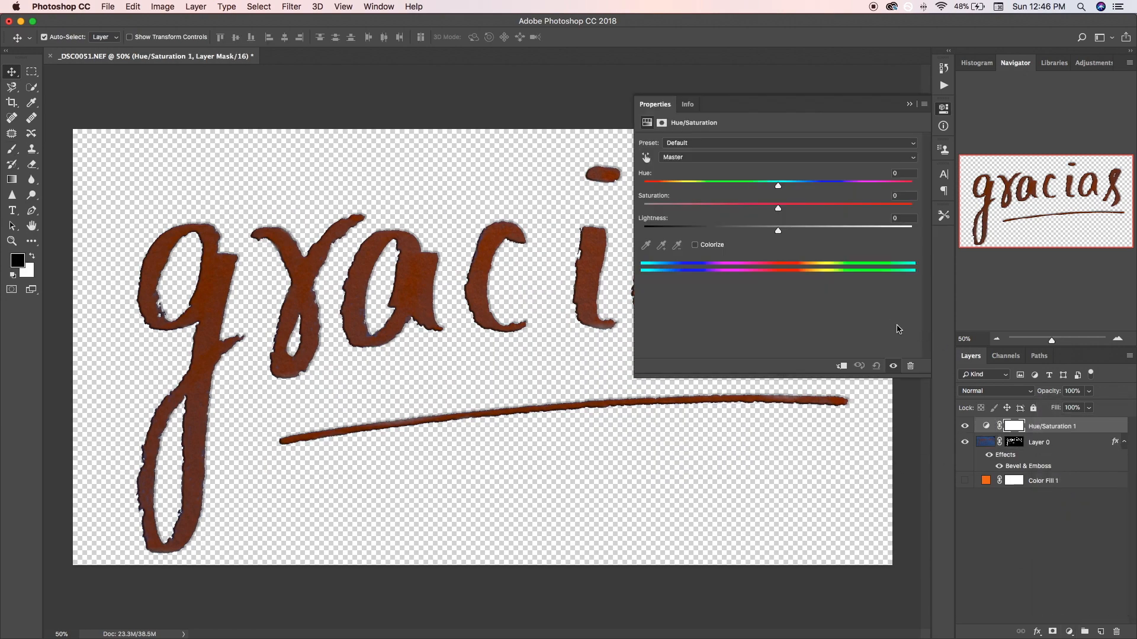
pyautogui.moveTo(778, 231); pyautogui.dragTo(964, 247)
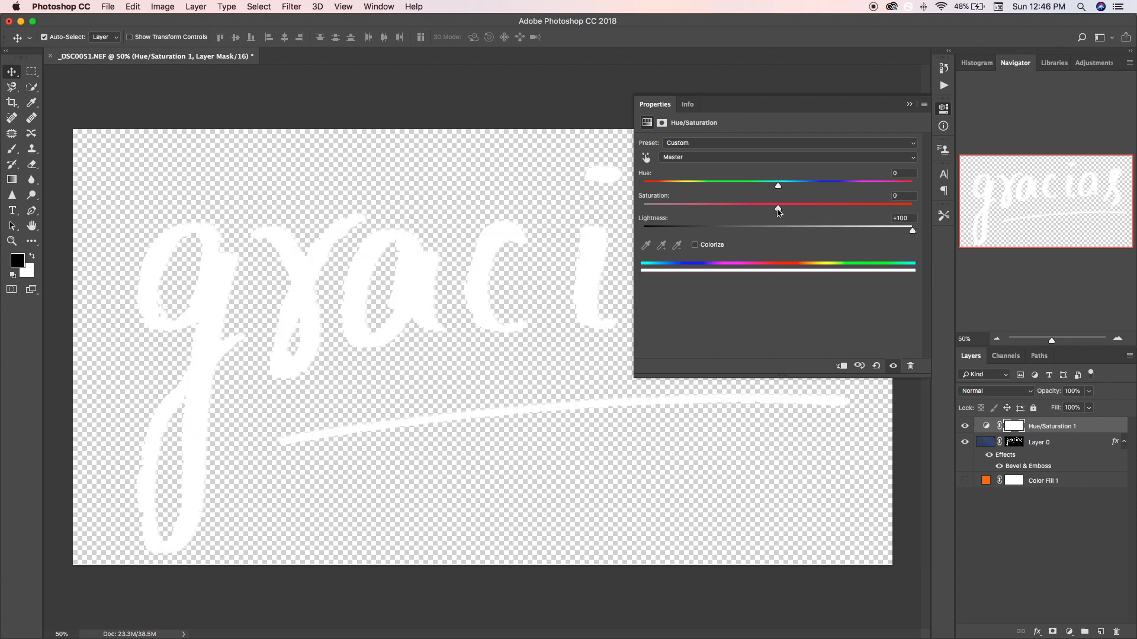
pyautogui.click(1124, 443)
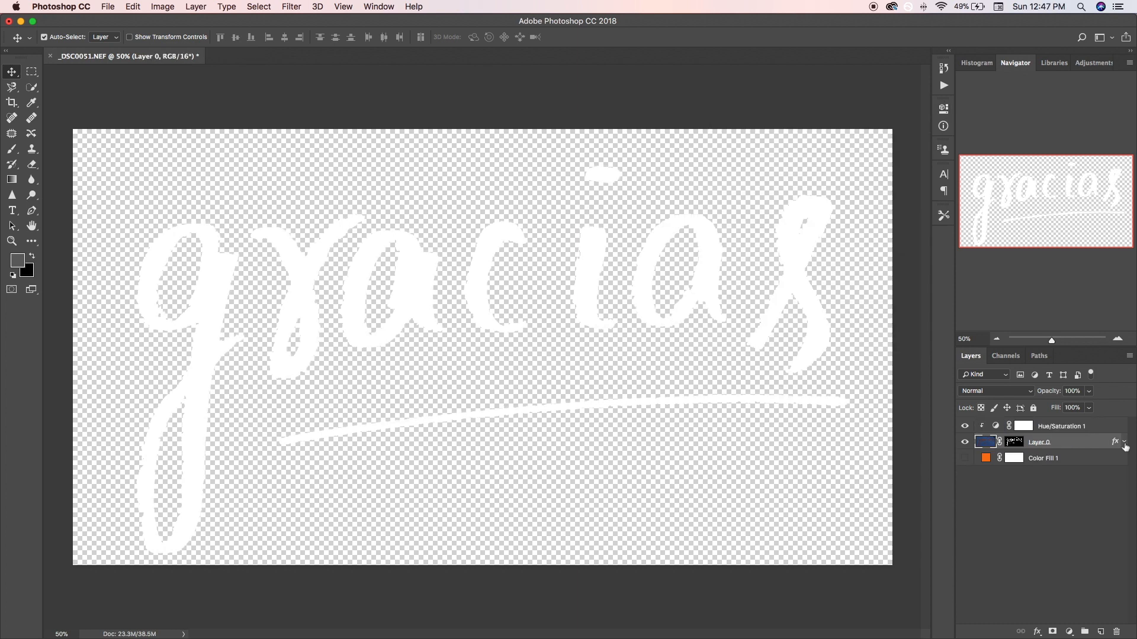
pyautogui.click(1124, 443)
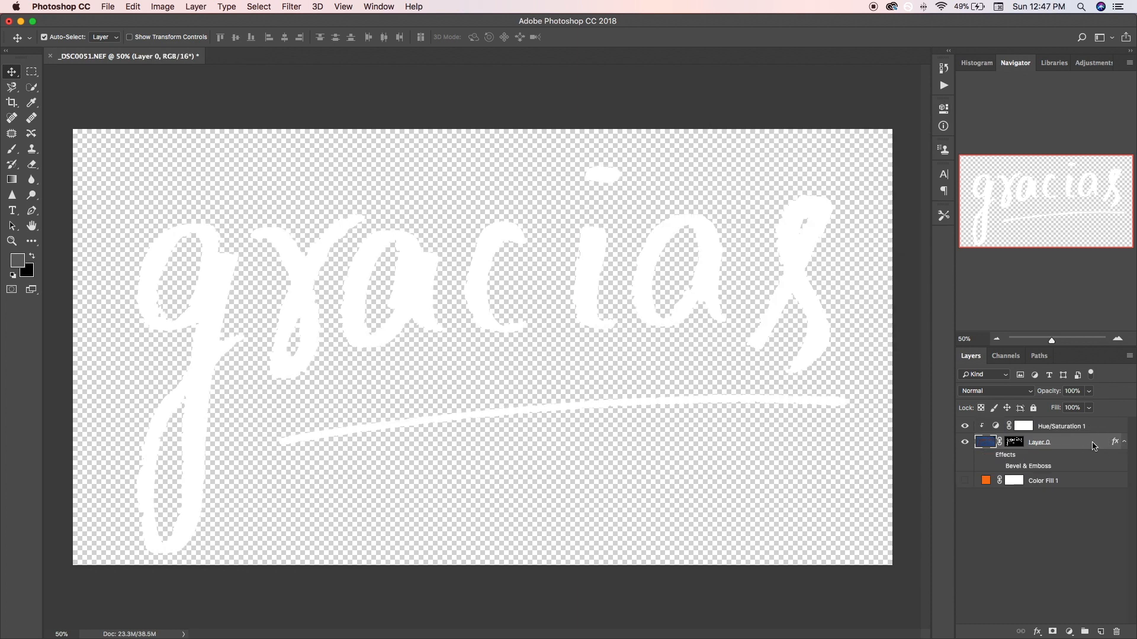
pyautogui.doubleClick(1093, 447)
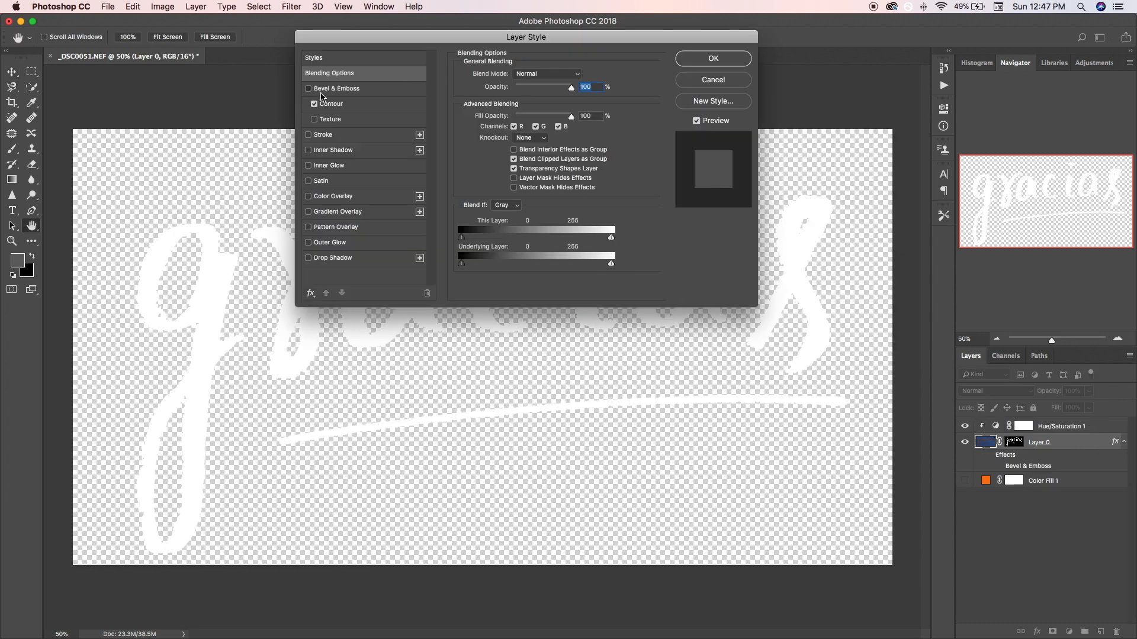
pyautogui.click(323, 90)
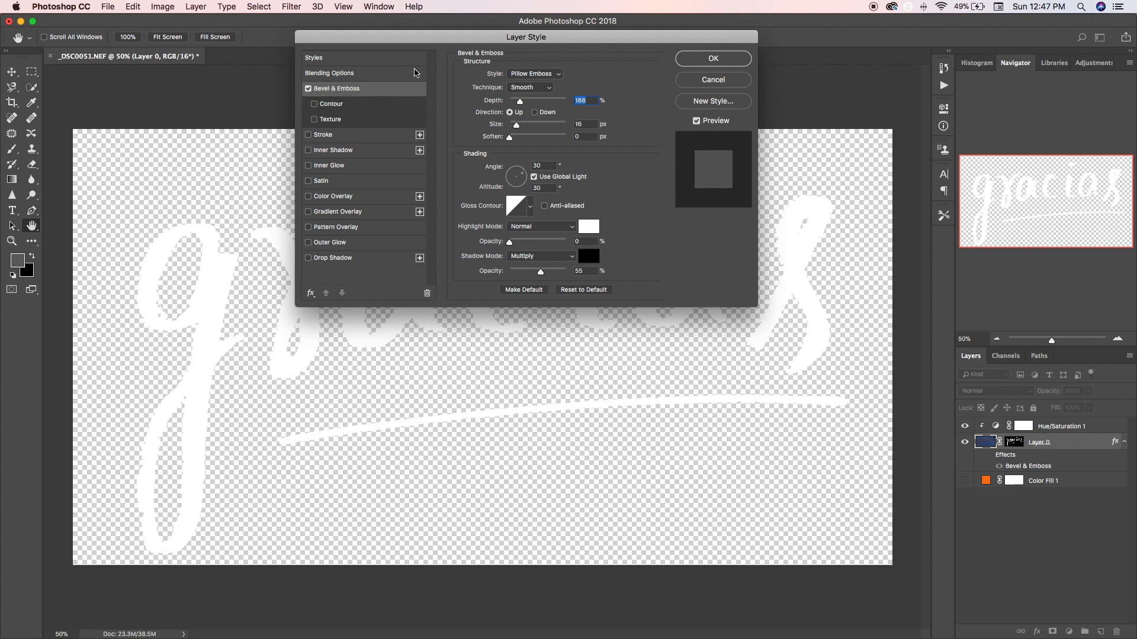
pyautogui.moveTo(476, 34); pyautogui.dragTo(779, 34)
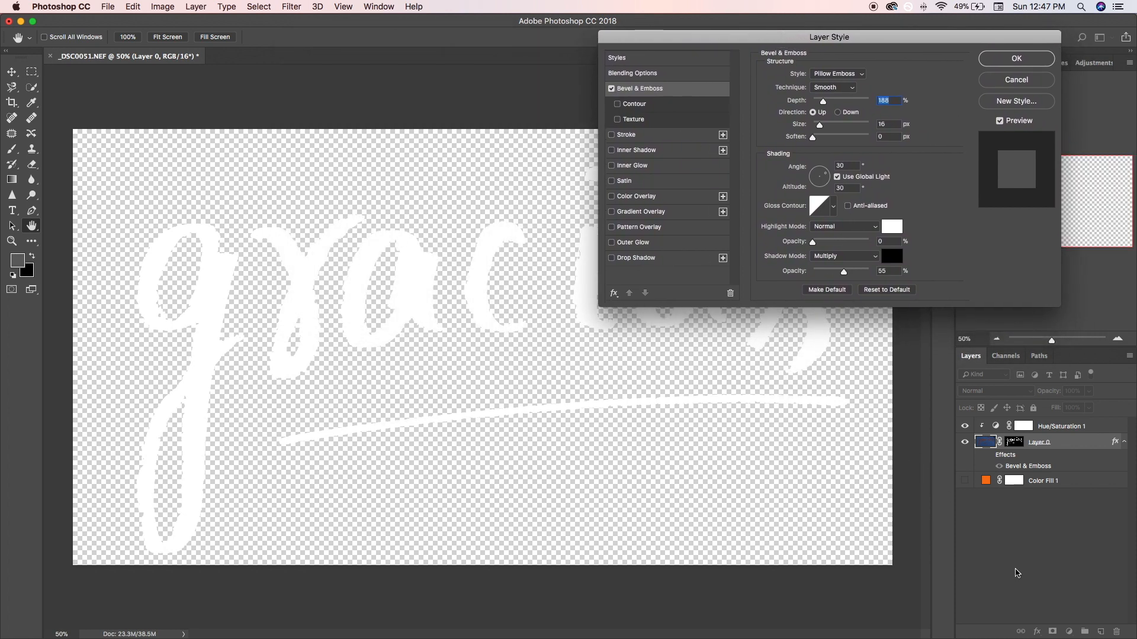
pyautogui.click(1024, 83)
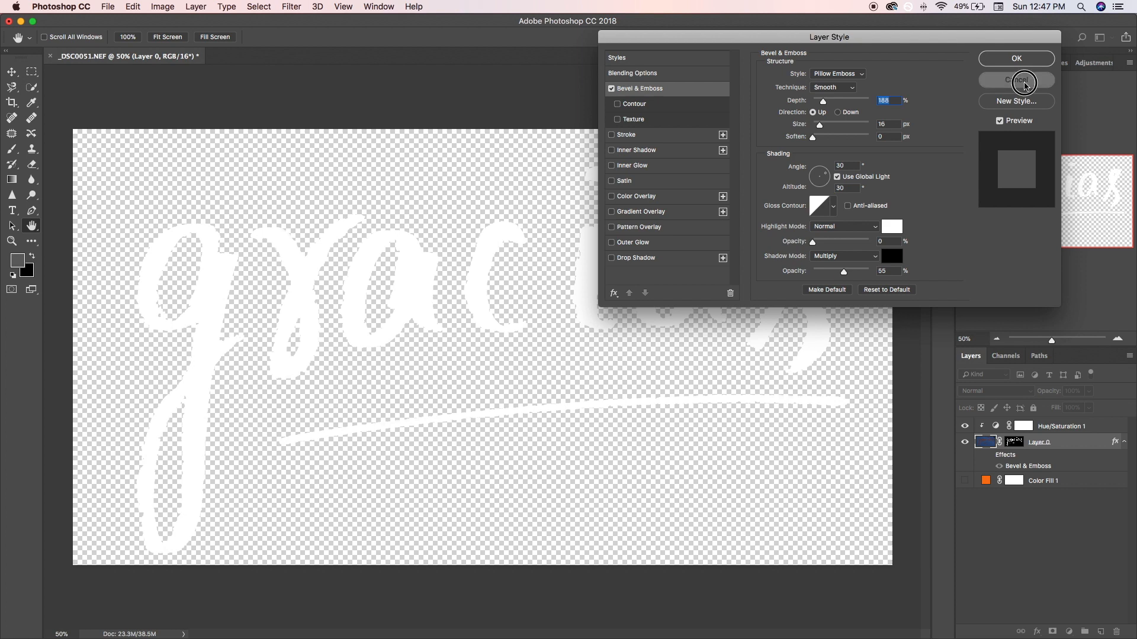
# - Show the orange fill layer and enable Bevel & Emboss on Layer 0 with a bevel style other than Pillow Emboss
pyautogui.click(965, 481)
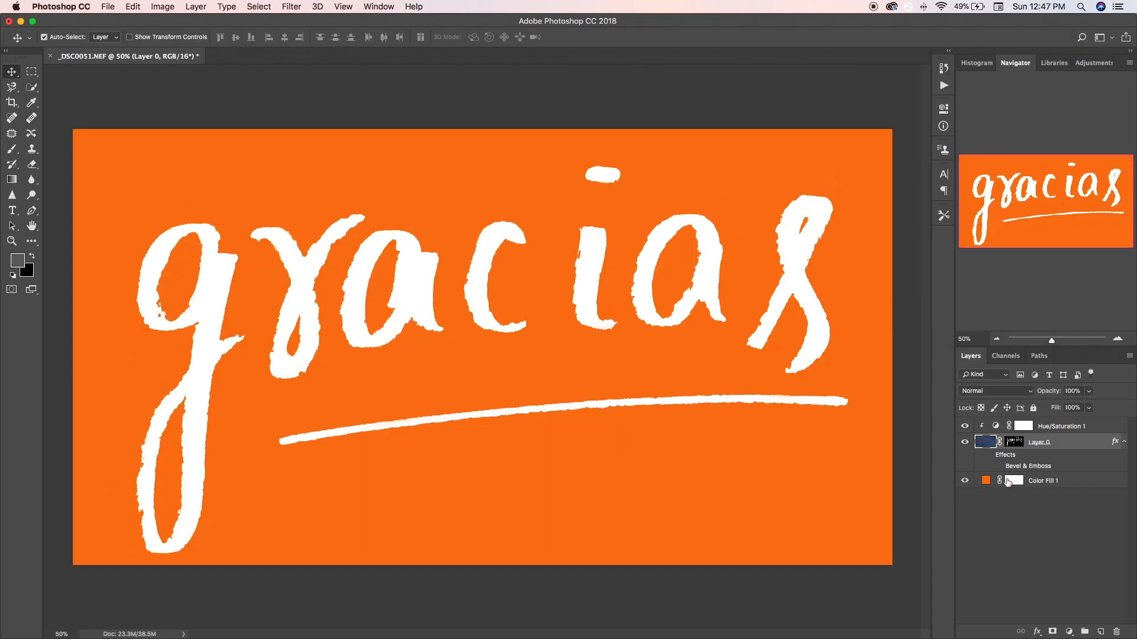
pyautogui.doubleClick(1061, 444)
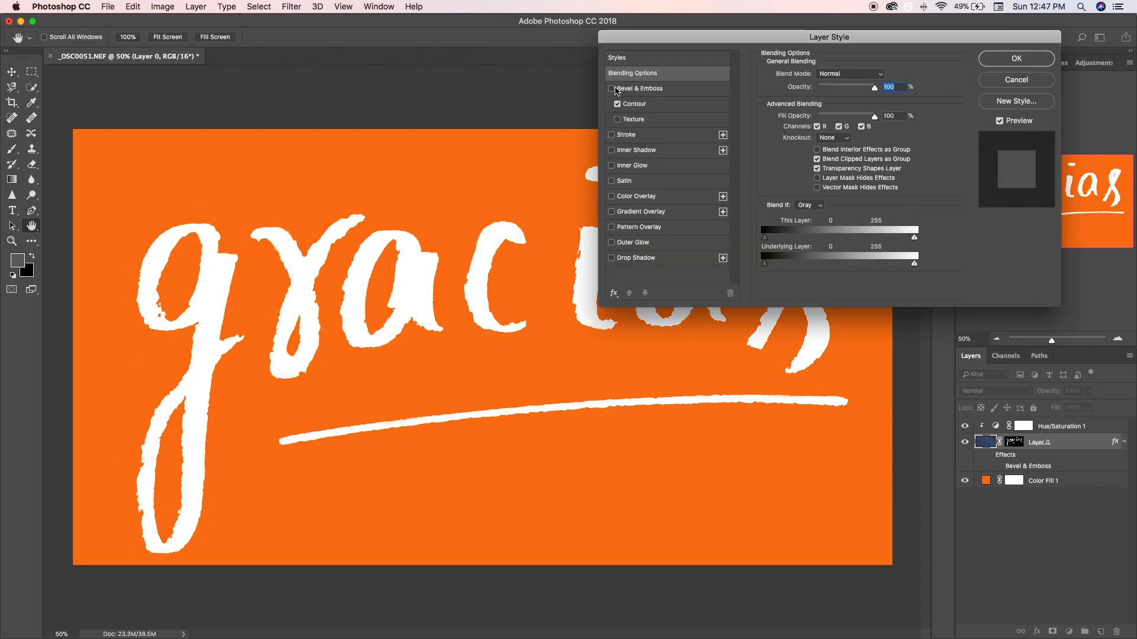
pyautogui.click(618, 91)
pyautogui.click(849, 75)
pyautogui.click(849, 56)
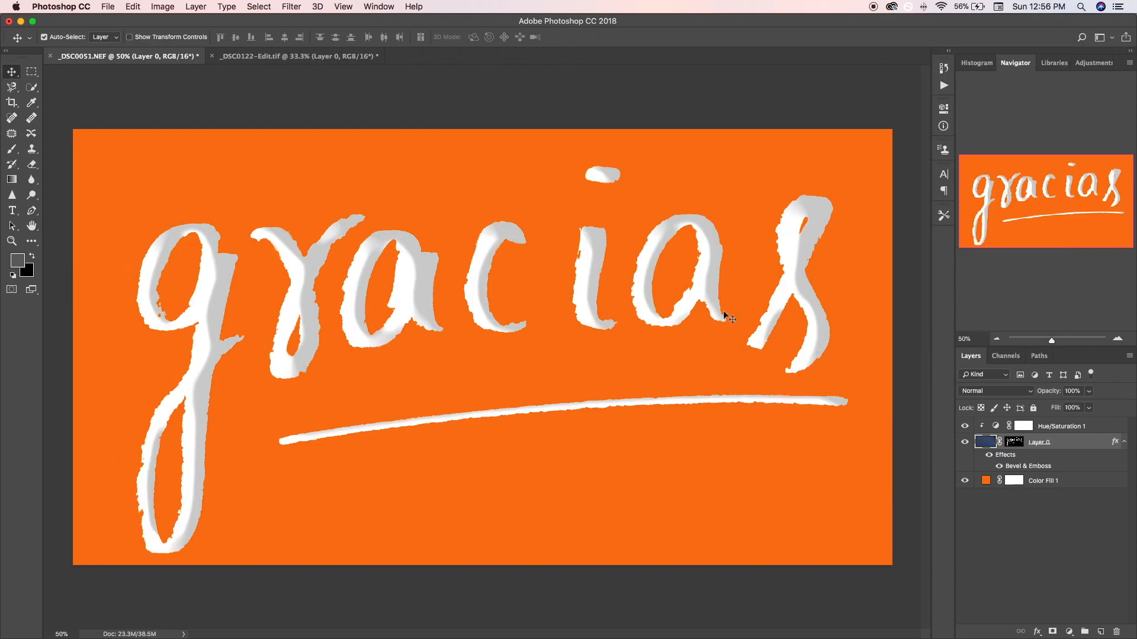
# - Compare the lettering with and without the bevel, and set it to Pillow Emboss, size 35 px, shadow opacity 23%
pyautogui.click(1000, 467)
pyautogui.click(1000, 467)
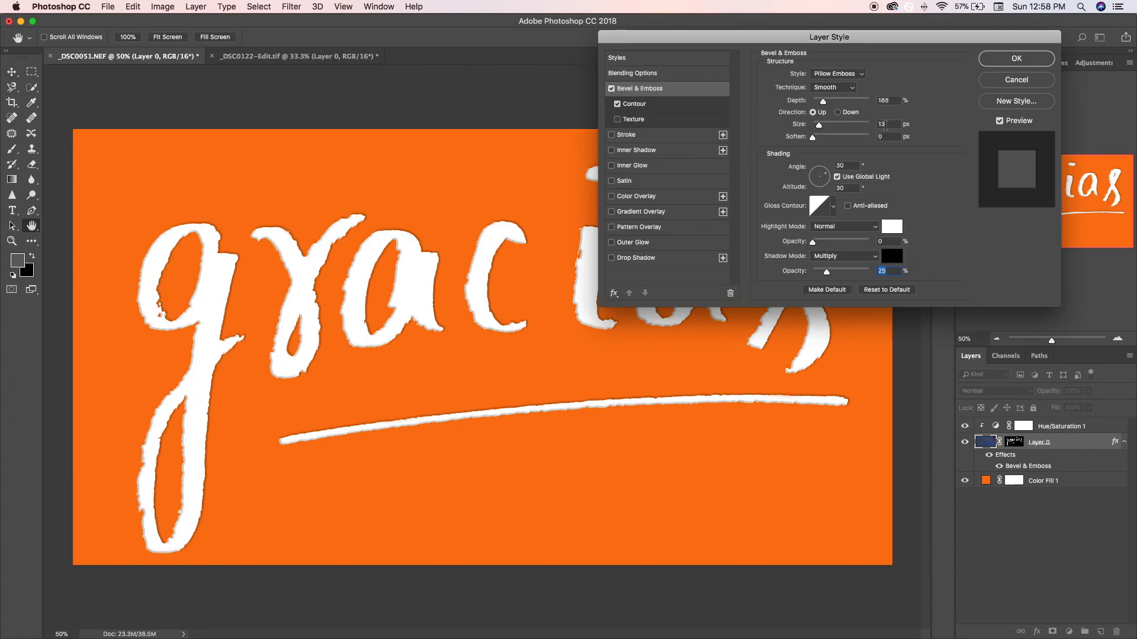
pyautogui.click(885, 124)
pyautogui.press('Return')
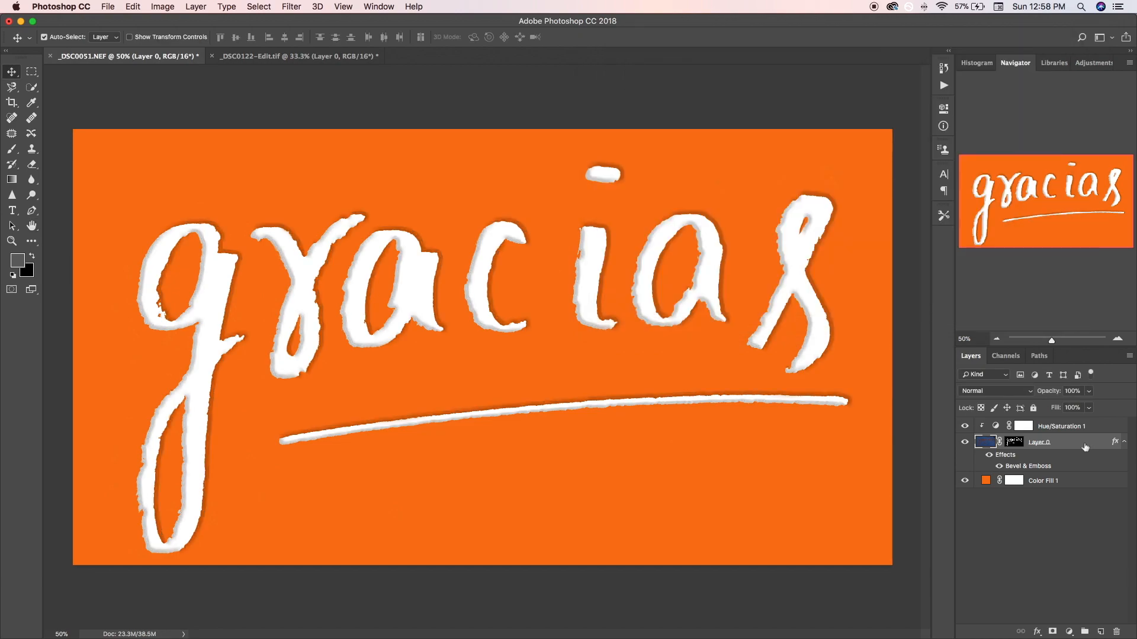
# - Review the Bevel & Emboss settings of Layer 0
pyautogui.doubleClick(1085, 446)
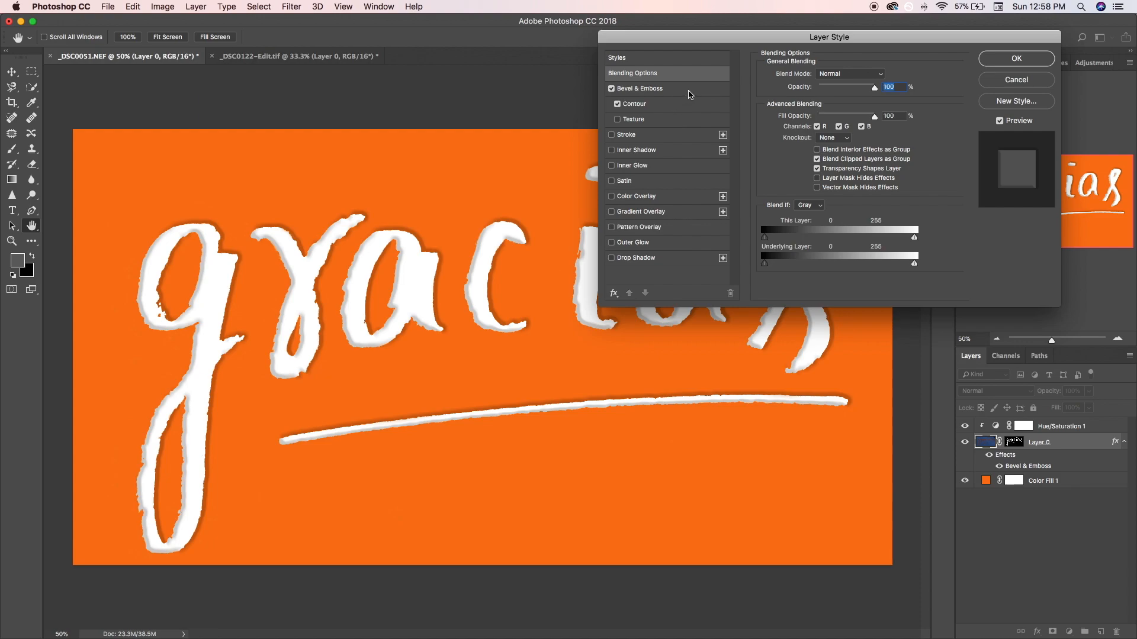
pyautogui.click(692, 93)
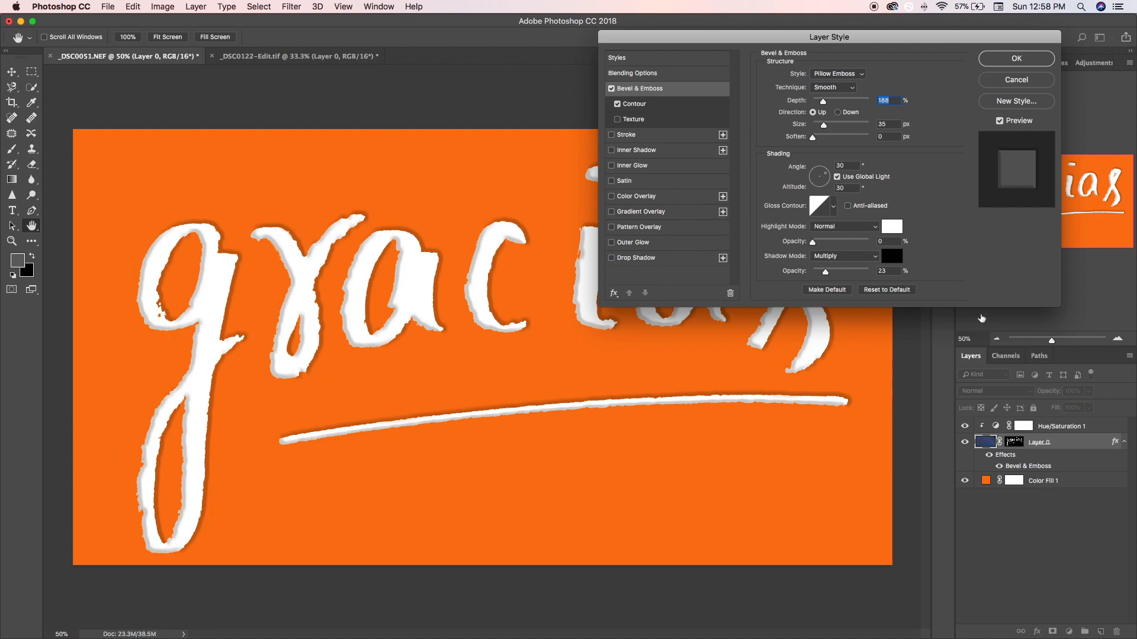
pyautogui.click(1013, 58)
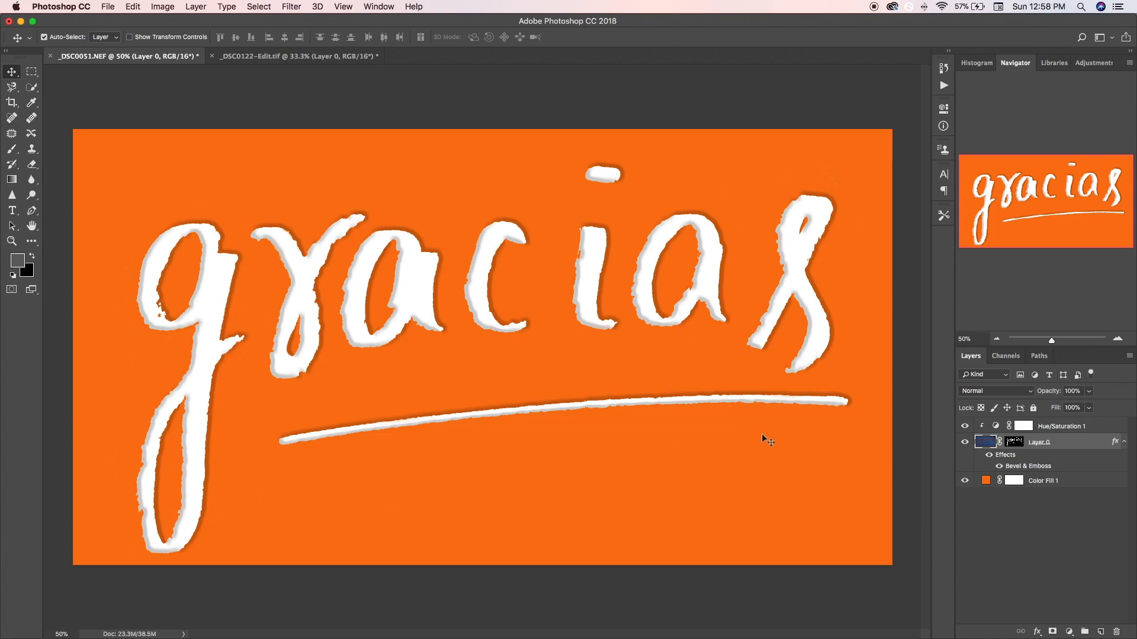
# - Examine the embossed edges and shadows of the middle letters up close and in the full composition
pyautogui.press('super+equal')
pyautogui.press('super+equal')
pyautogui.press('super+equal')
pyautogui.press('super+equal')
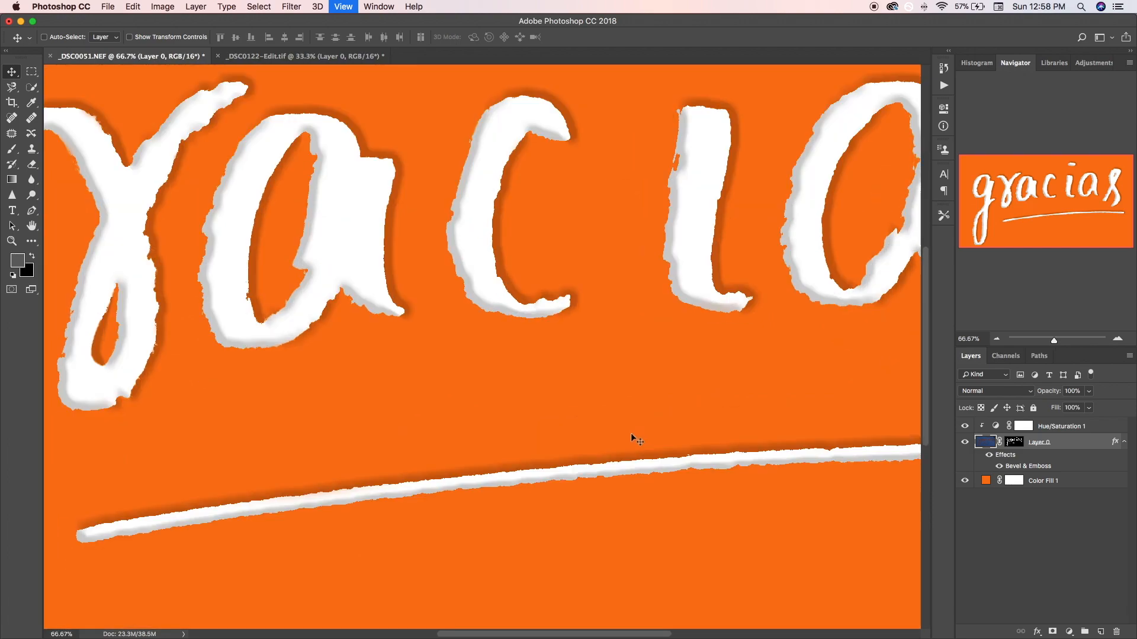
pyautogui.moveTo(645, 378); pyautogui.dragTo(593, 450)
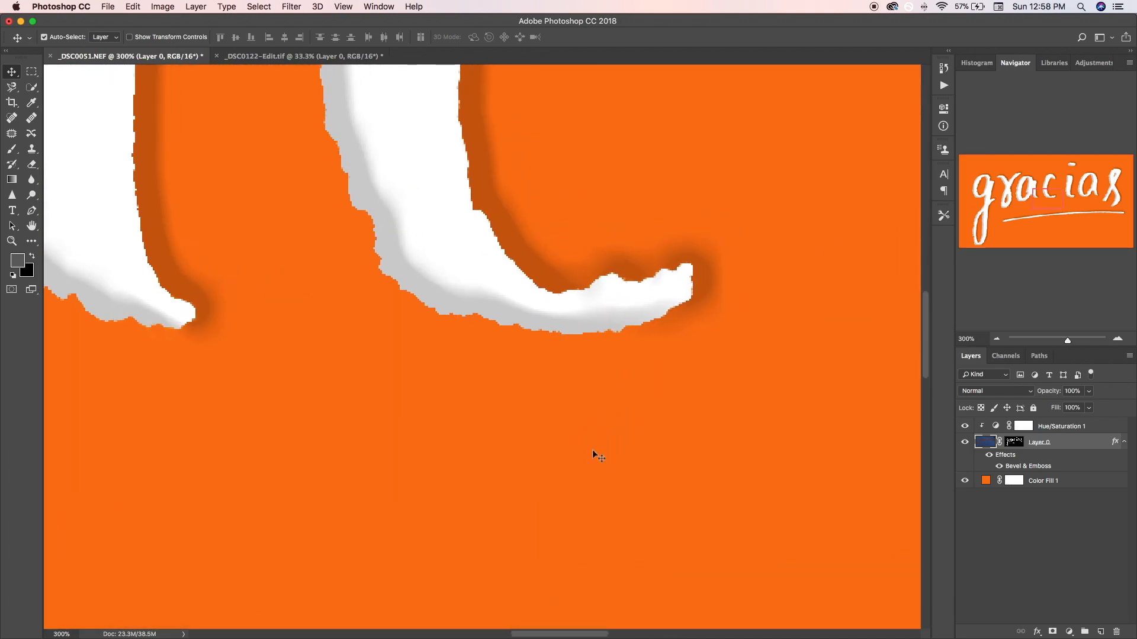
pyautogui.press('super+minus')
pyautogui.press('super+minus')
pyautogui.press('super+minus')
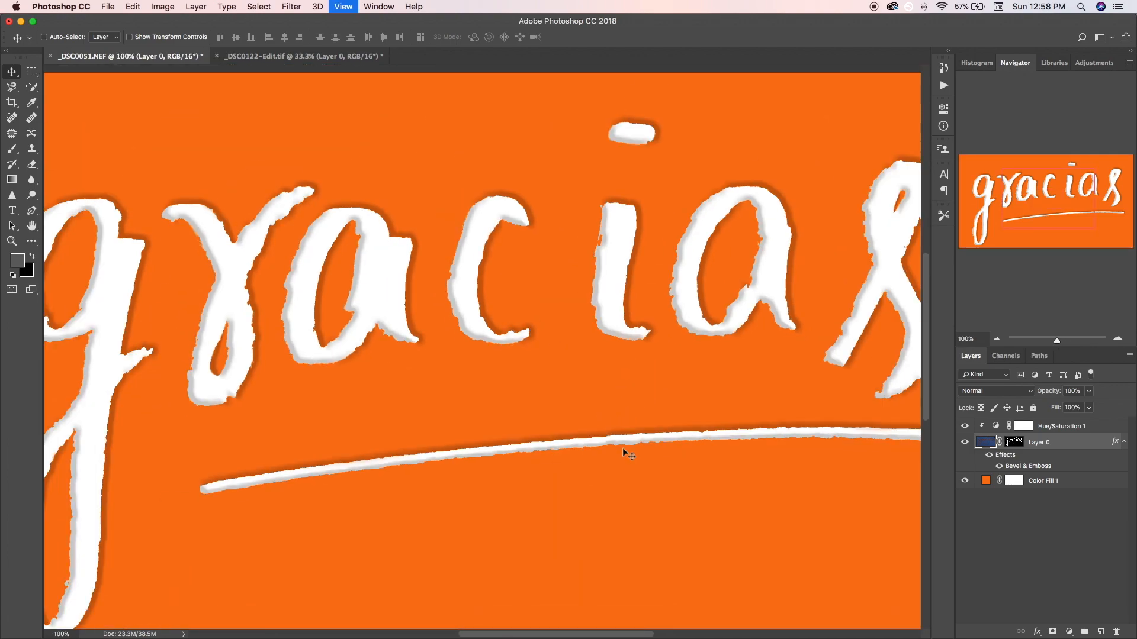
pyautogui.press('super+minus')
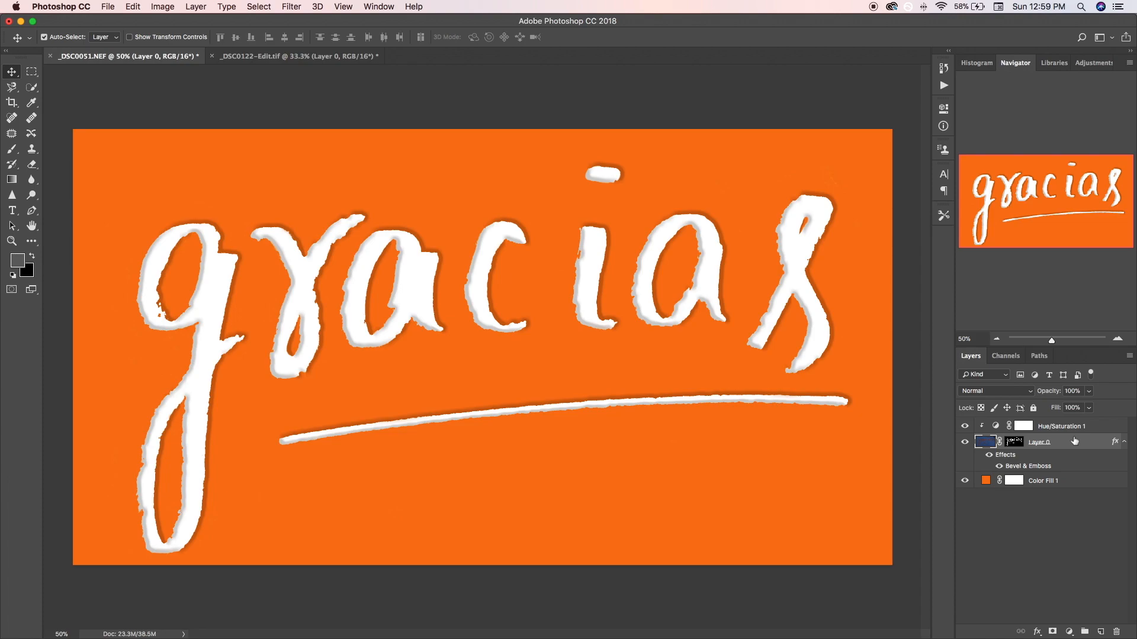
# - Duplicate Layer 0 and compare the lettering with the copy hidden and shown
pyautogui.press('super+j')
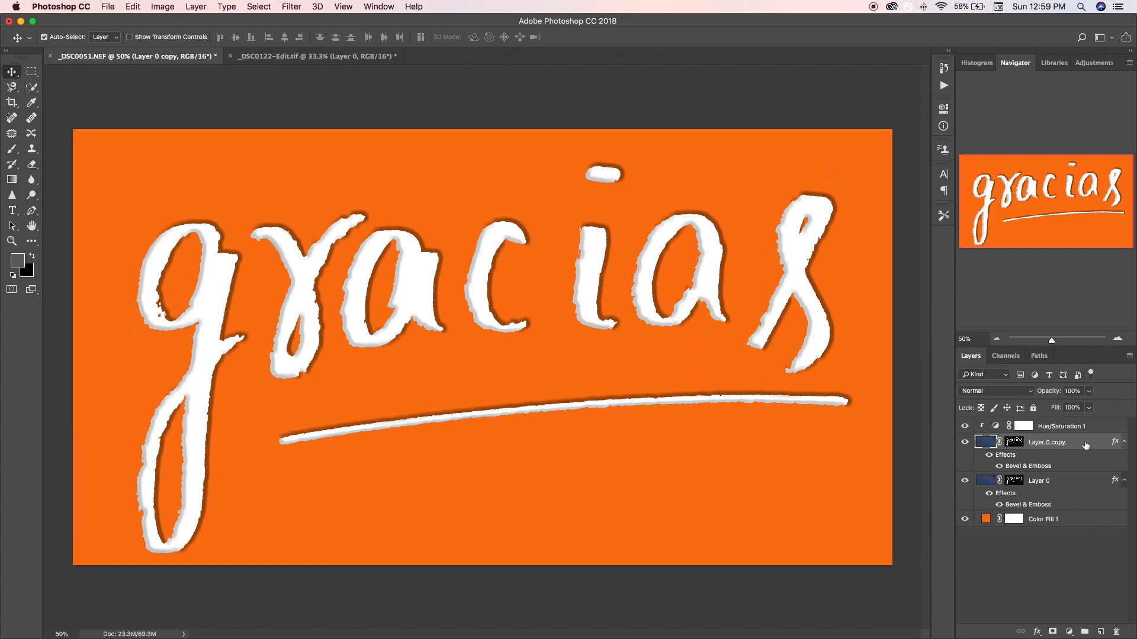
pyautogui.click(965, 443)
pyautogui.click(964, 443)
pyautogui.click(965, 442)
pyautogui.click(965, 442)
# - Set the global light angle in the original Layer 0's Bevel & Emboss to about -150° and apply it
pyautogui.doubleClick(1078, 480)
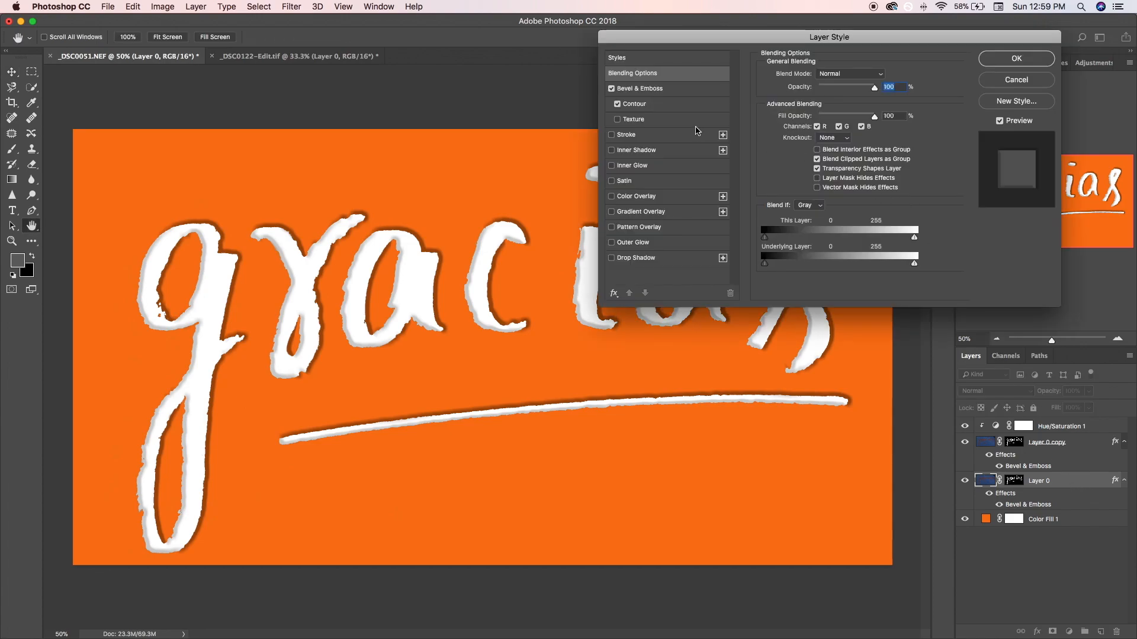
pyautogui.click(687, 89)
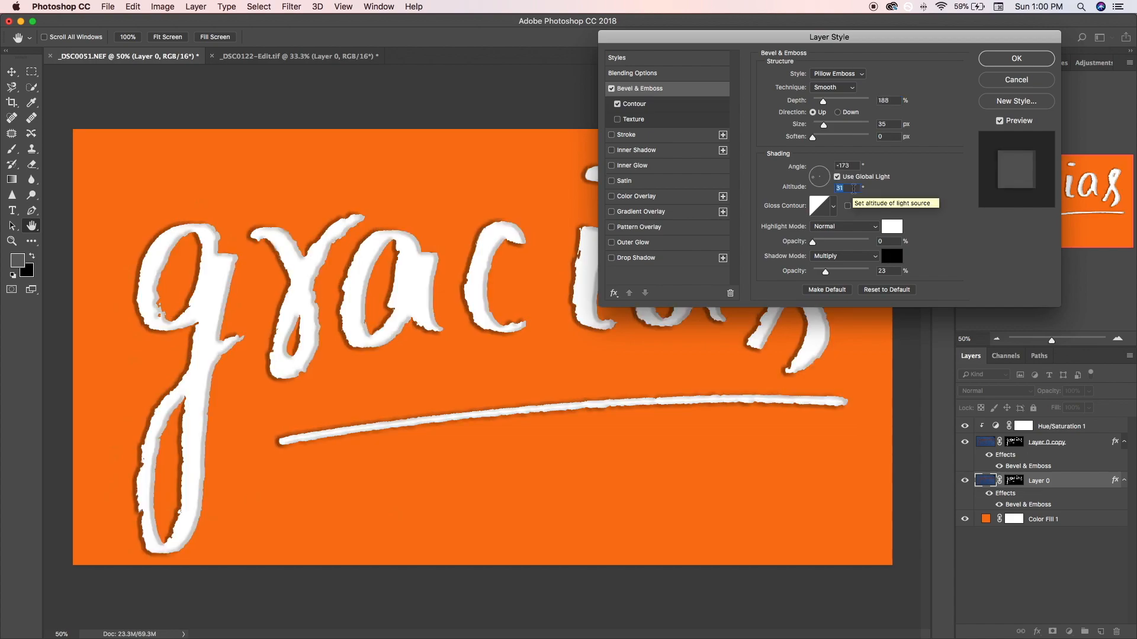
pyautogui.doubleClick(854, 166)
pyautogui.write('-150')
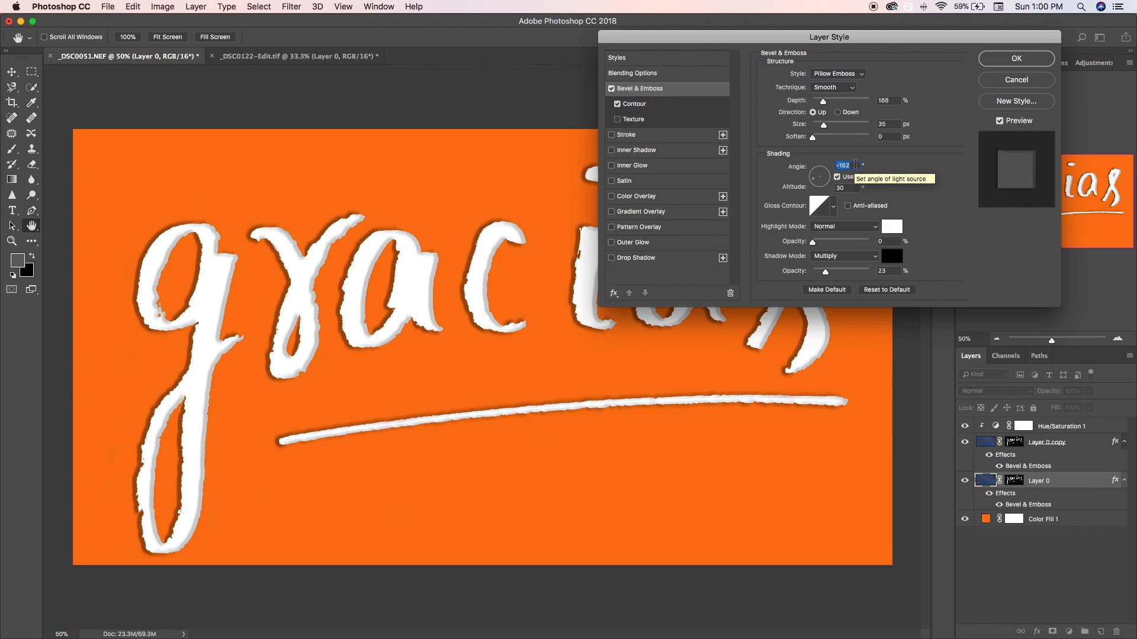
pyautogui.press('Return')
pyautogui.click(1030, 61)
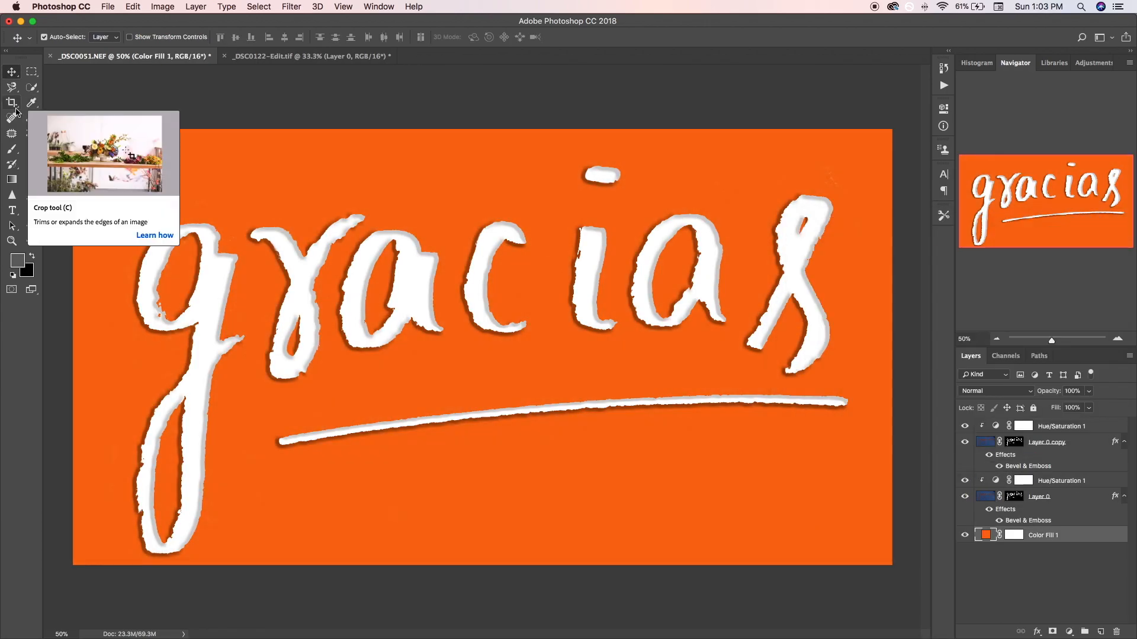
# - Crop the artwork to a portrait format with the lettering running diagonally upward
pyautogui.click(12, 102)
pyautogui.click(793, 459)
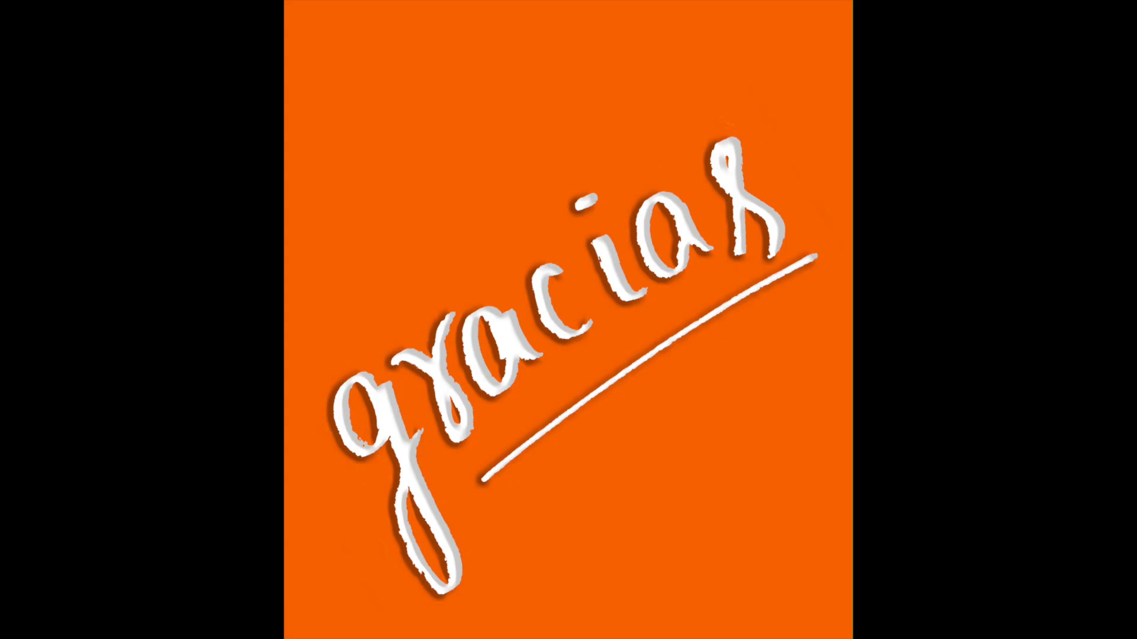